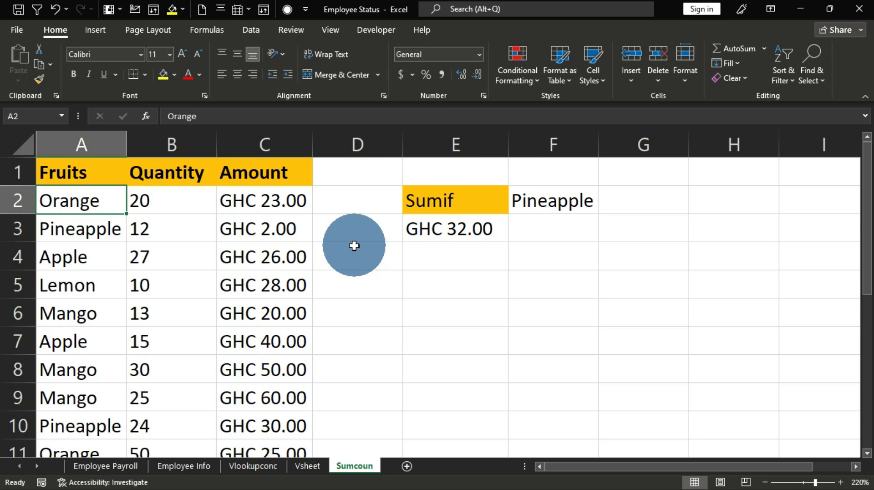
Copy the formatting of the Training heading in B1 of Vsheet to the Name heading in A1
click(257, 467)
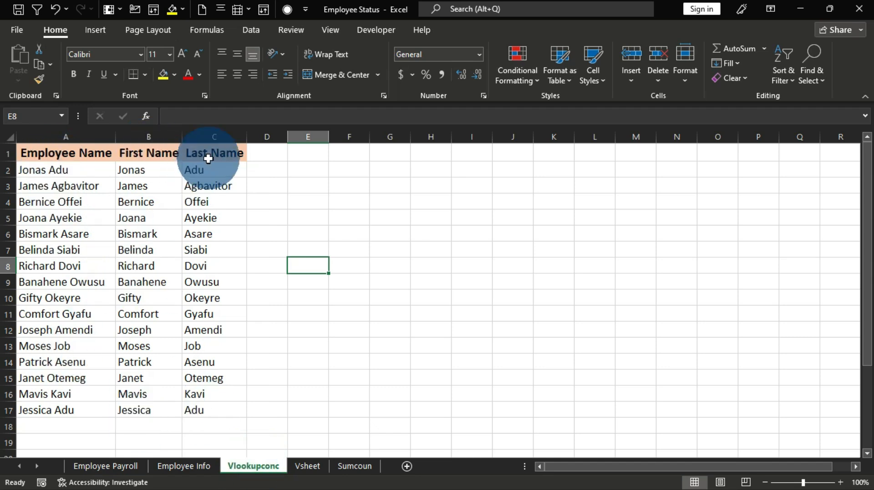
click(304, 469)
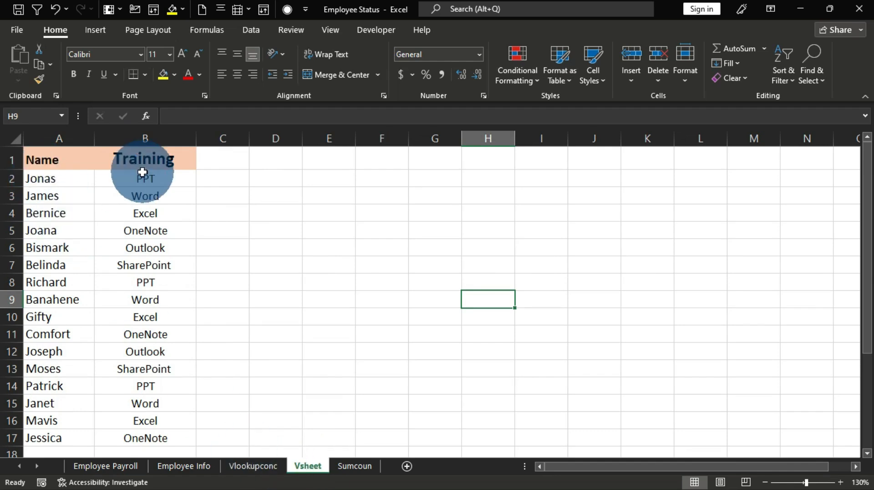
click(142, 158)
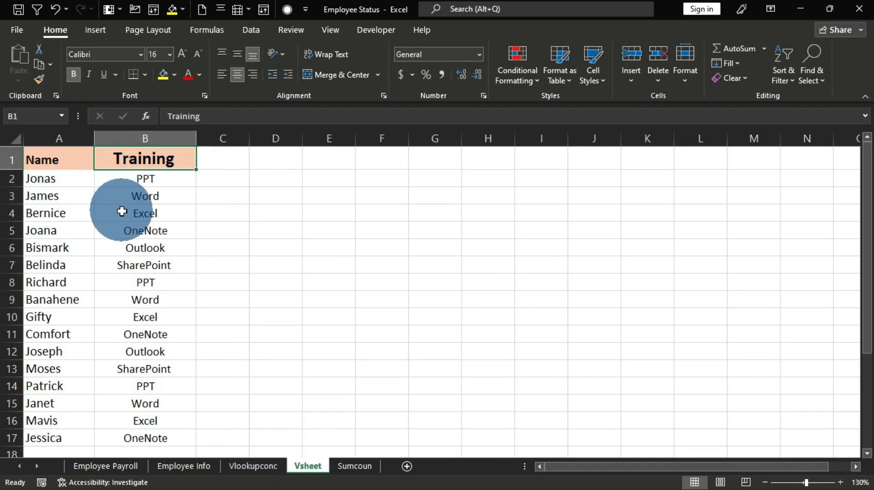
click(38, 79)
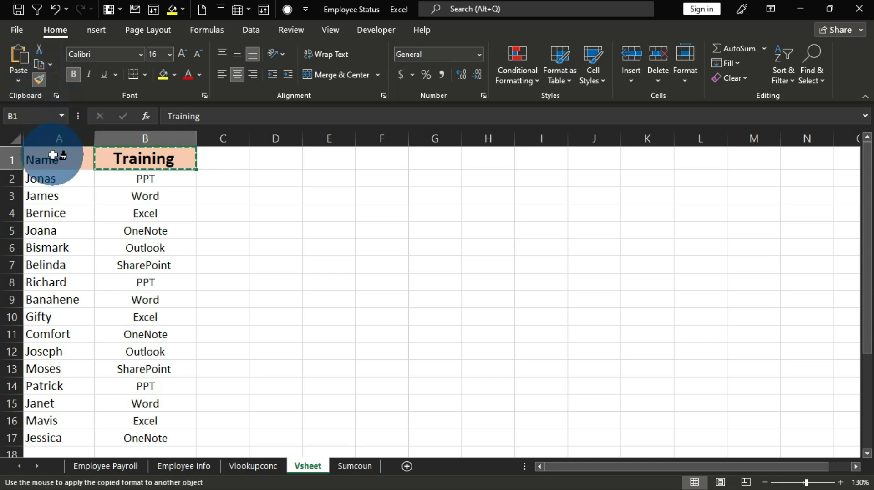
drag(53, 158, 75, 170)
click(246, 213)
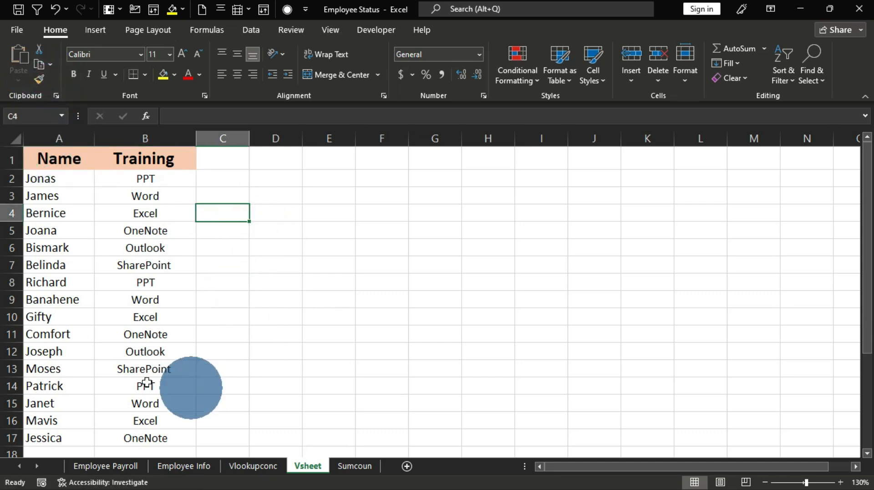
Copy the training values B2:B17 from Vsheet into Vlookupconc starting at D2, and autofit column D
click(253, 466)
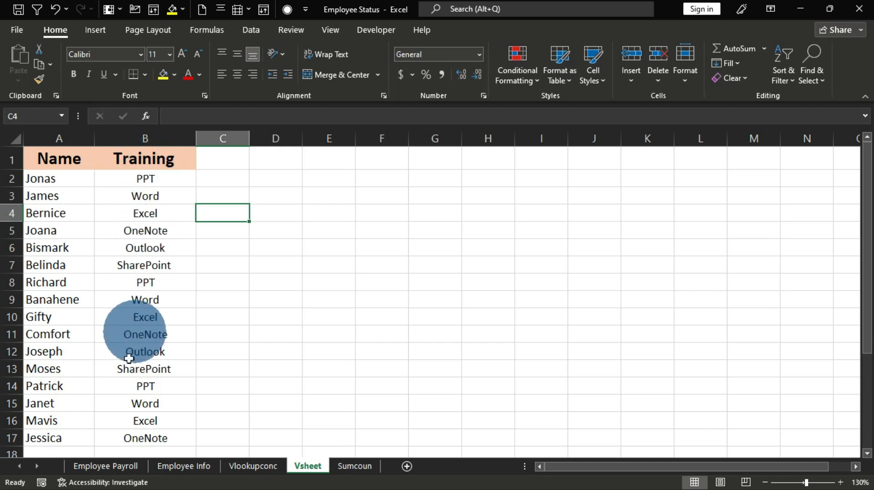
click(252, 467)
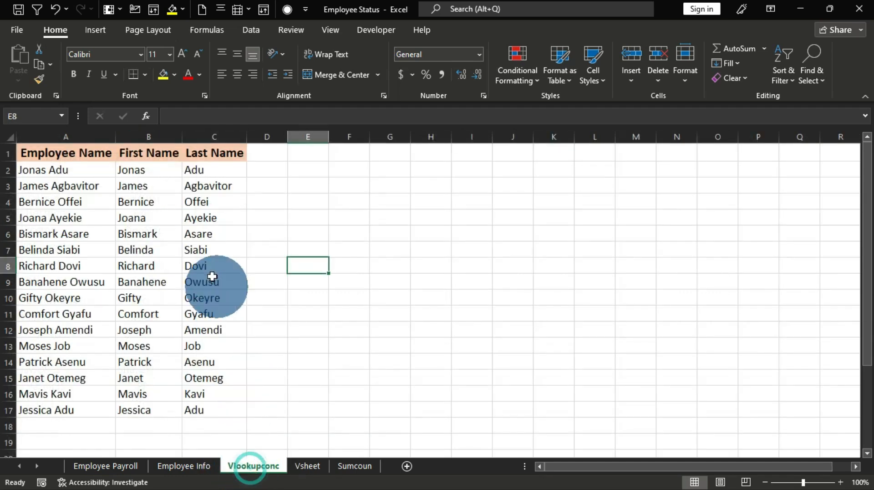
click(309, 469)
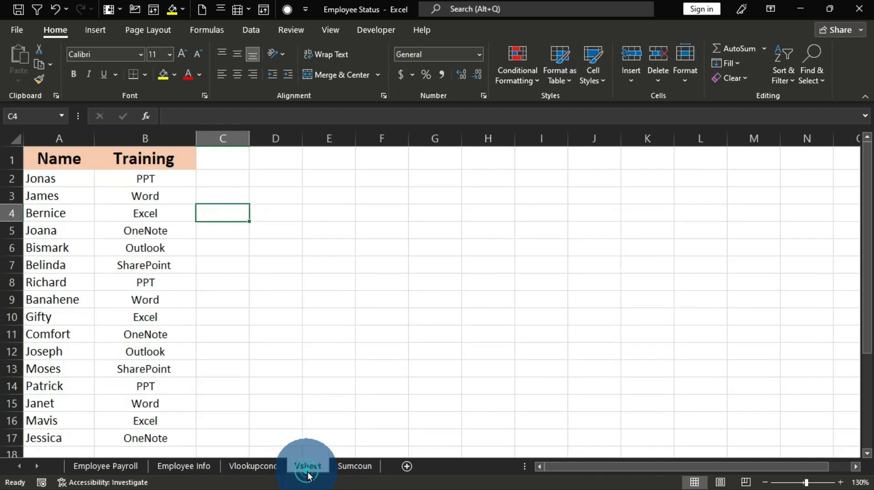
drag(143, 177, 144, 423)
key(ctrl+c)
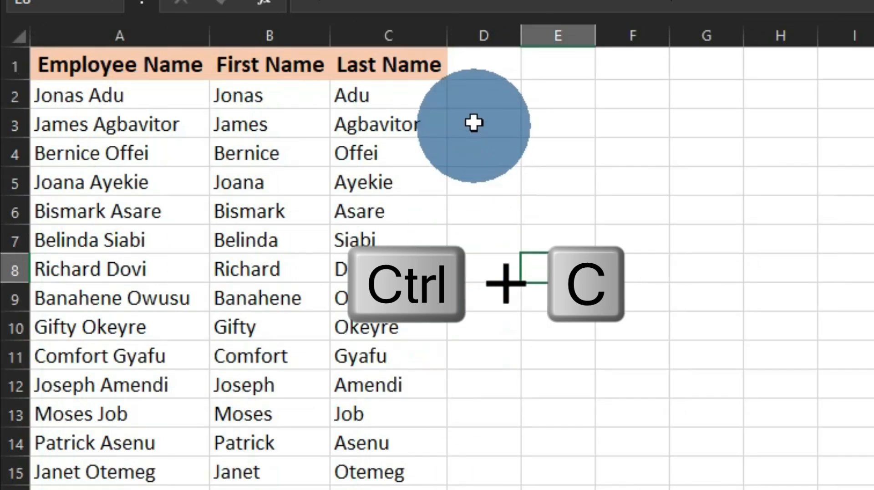
click(483, 94)
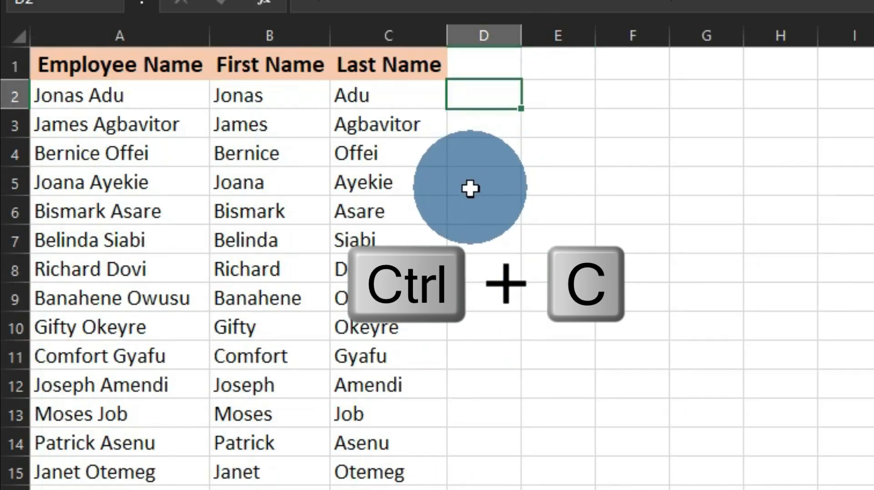
key(ctrl+v)
double_click(522, 36)
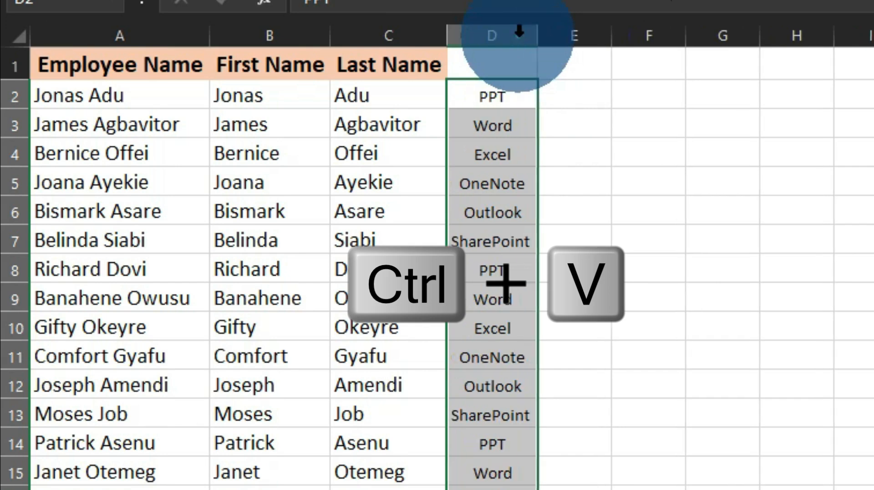
Enter the heading Training in cell D1 of Vlookupconc
click(487, 66)
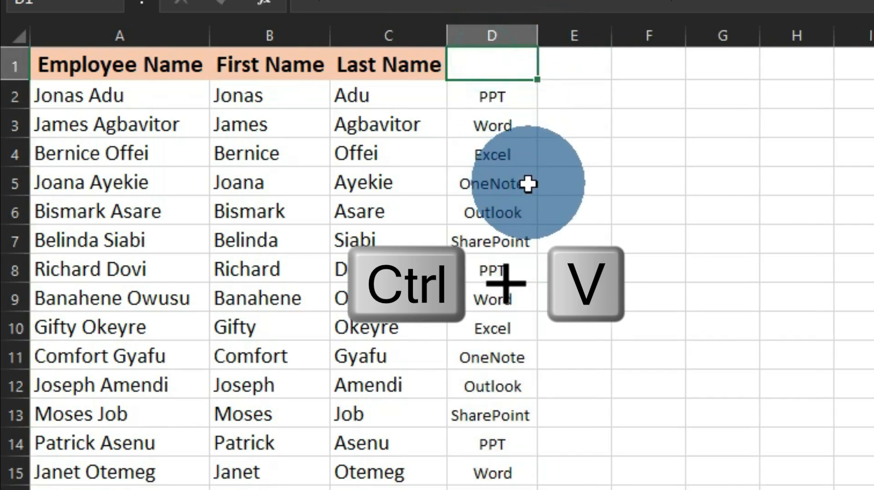
text(Training)
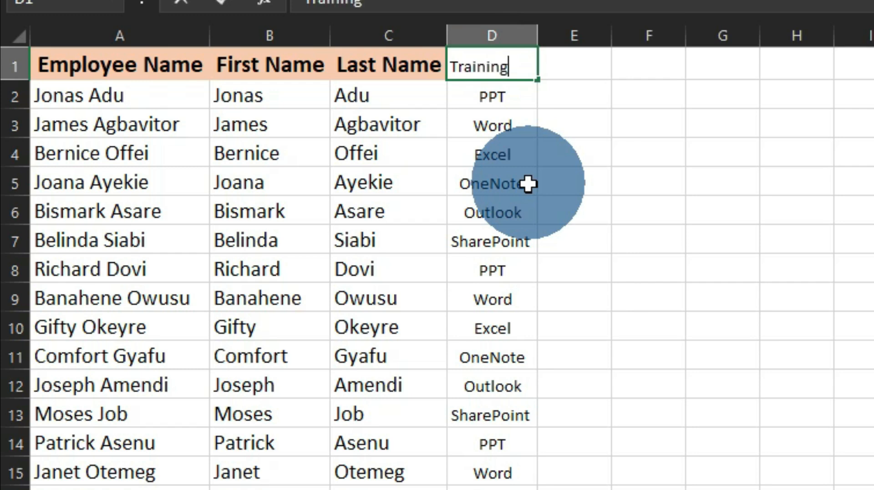
key(Return)
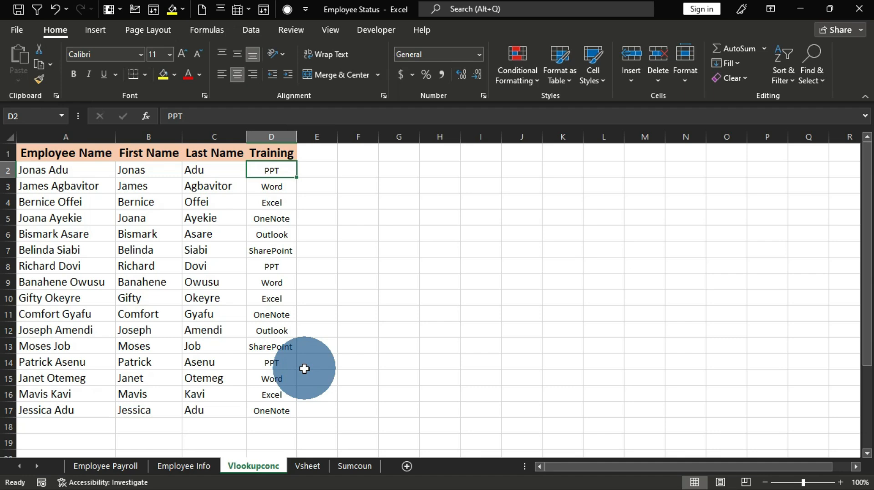
Review the source list on Vsheet, and clear the pasted training values in D2:D17 of Vlookupconc
click(307, 465)
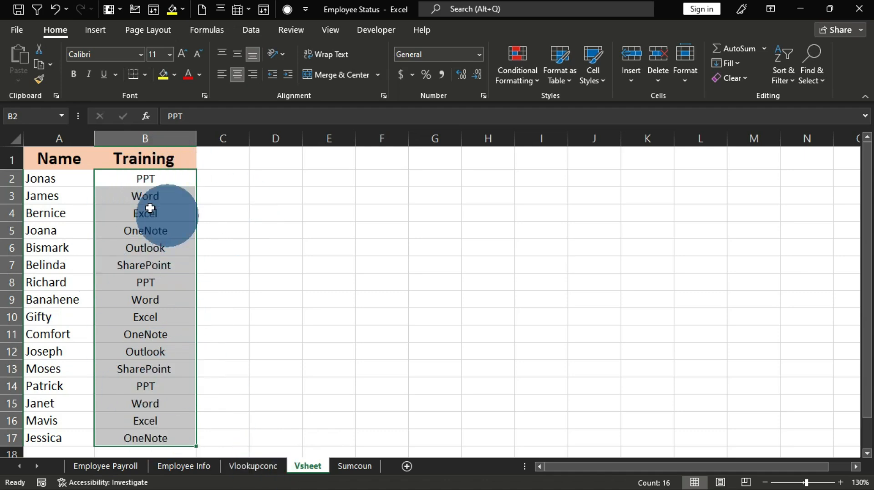
click(262, 467)
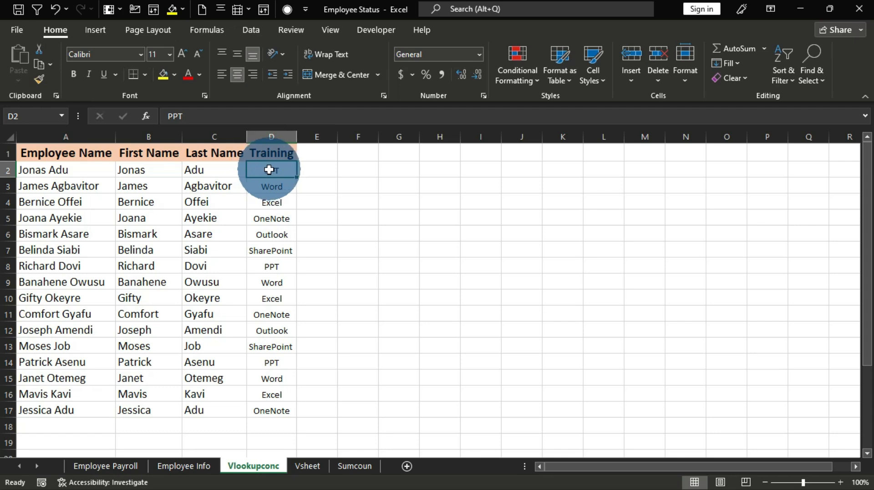
drag(268, 171, 264, 409)
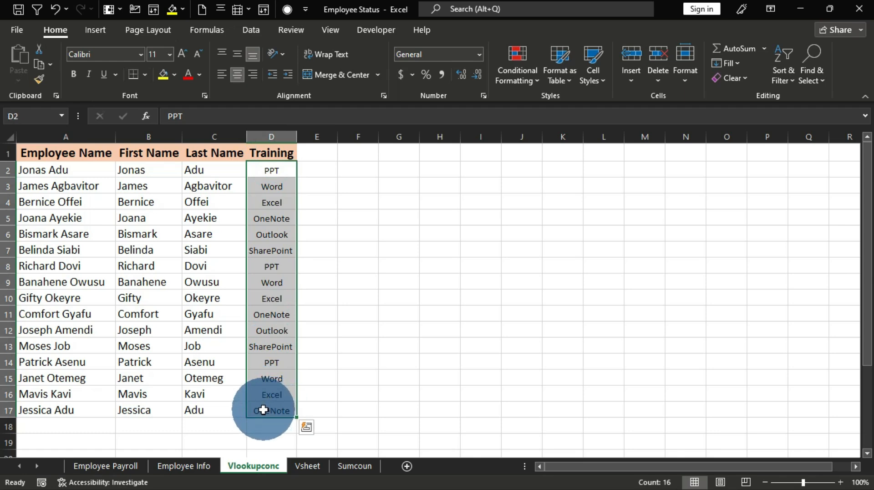
key(Delete)
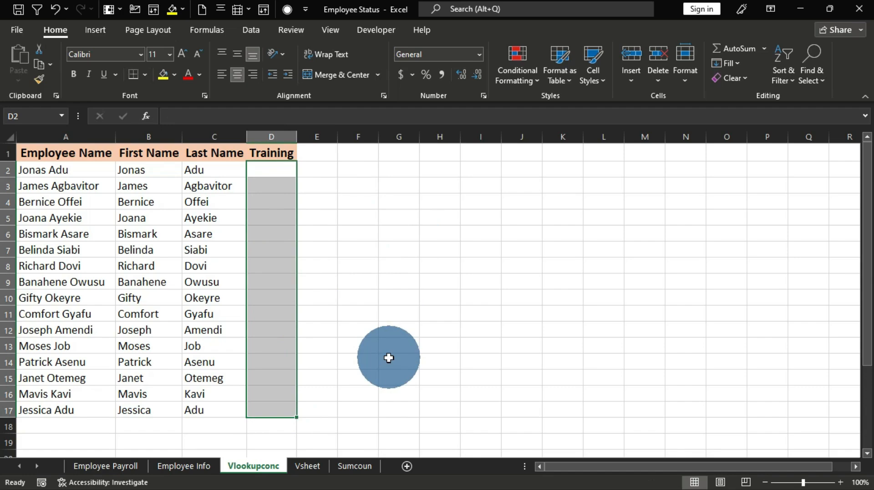
Enter =VLOOKUP(B2,Vsheet!A:B,2,FALSE) in D2 to look up the training by first name with an exact match
click(269, 170)
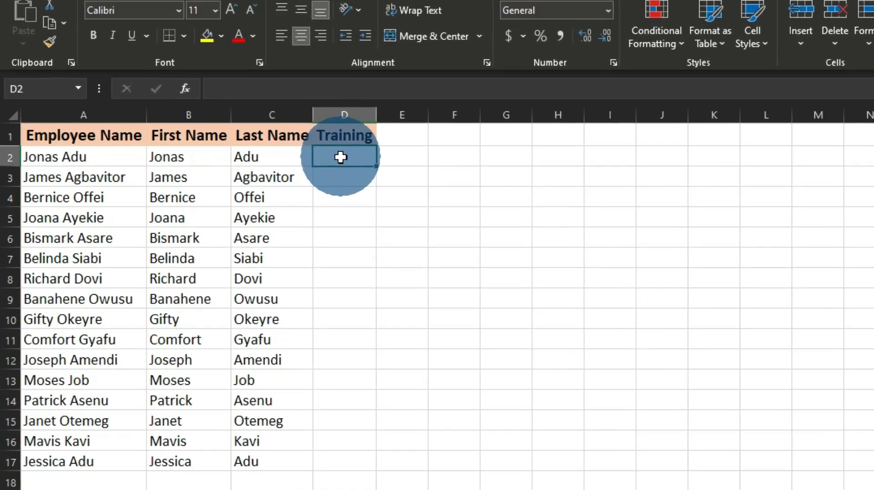
text(=vlookup)
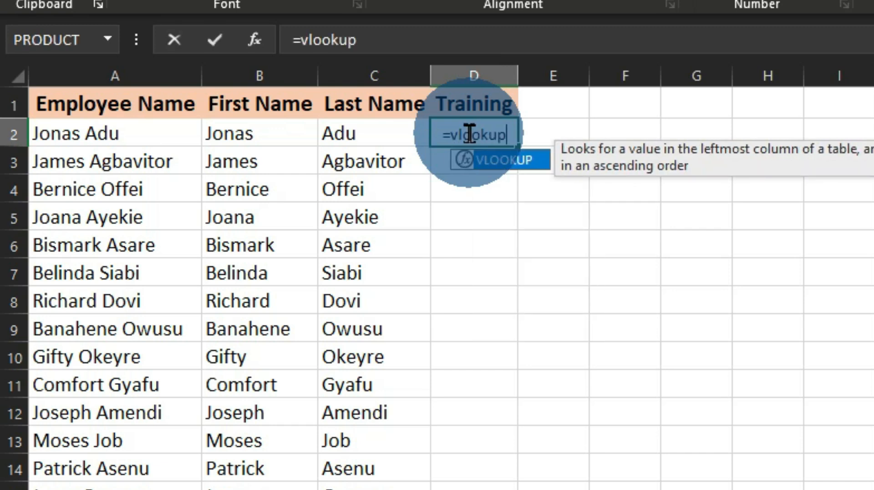
key(Tab)
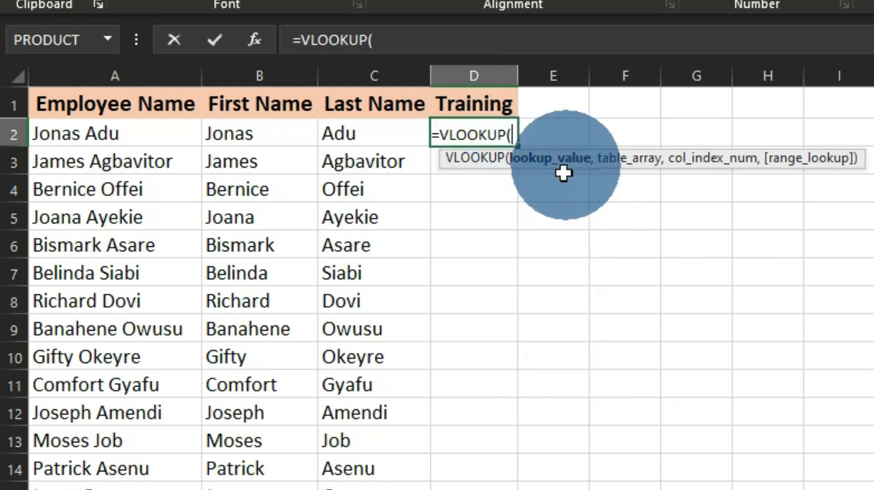
click(227, 137)
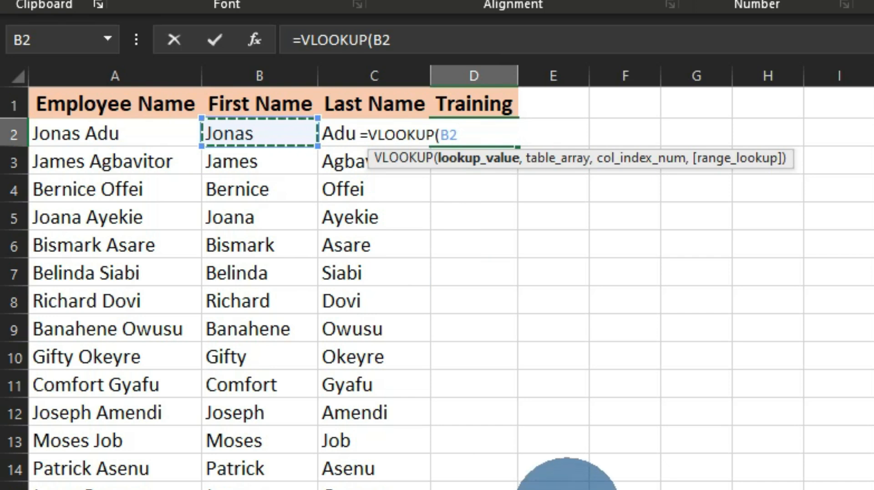
text(,)
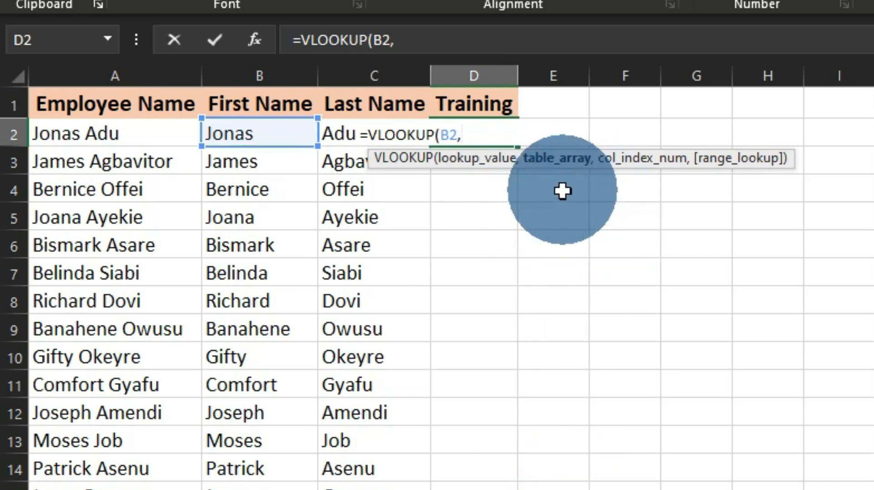
click(546, 488)
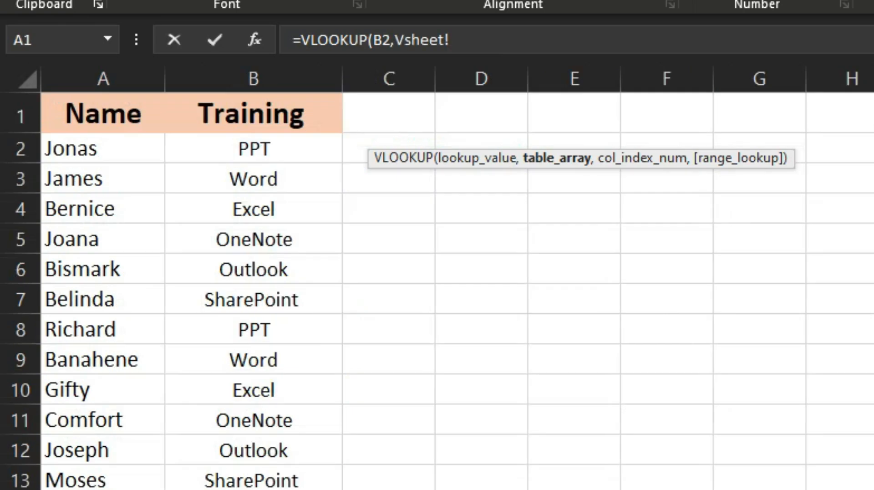
drag(79, 77, 213, 196)
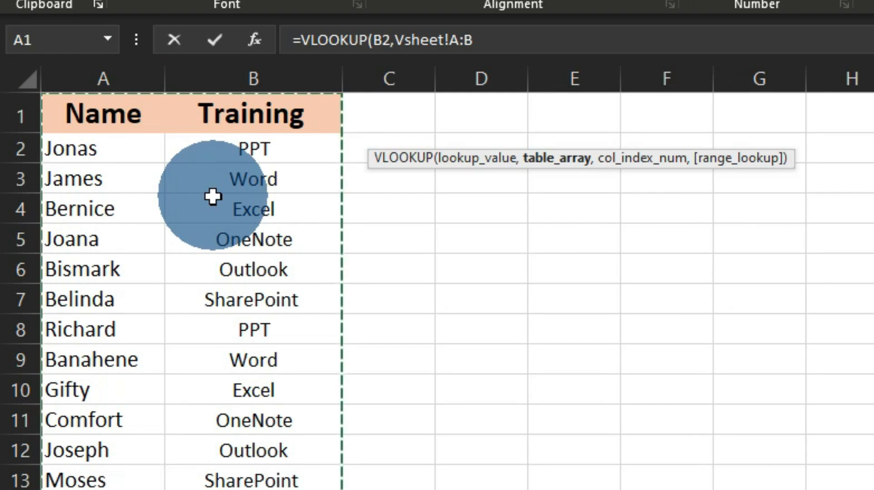
text(,)
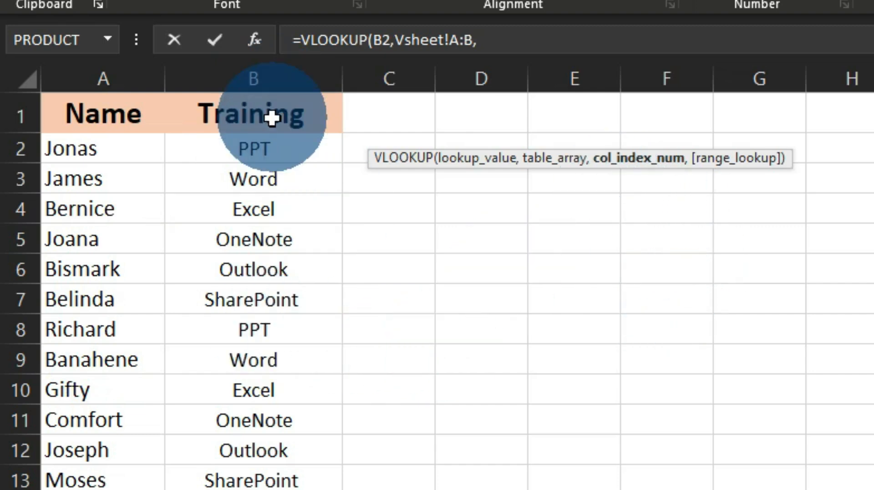
text(2,)
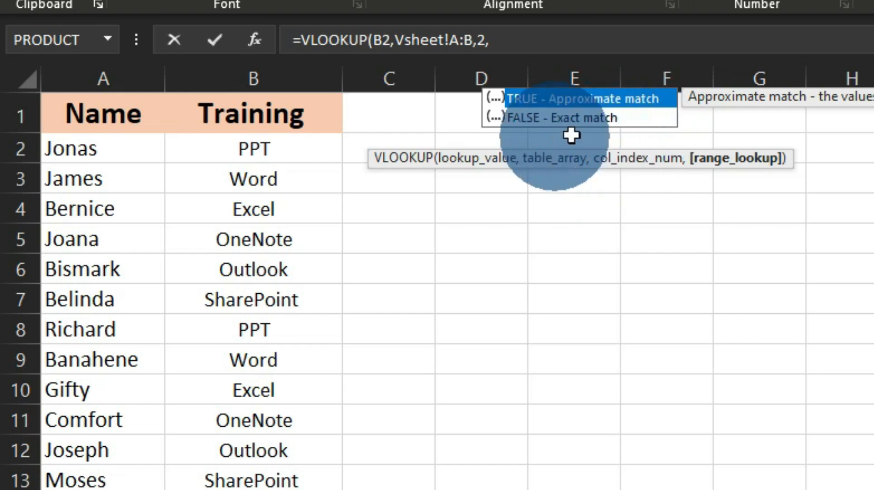
double_click(594, 123)
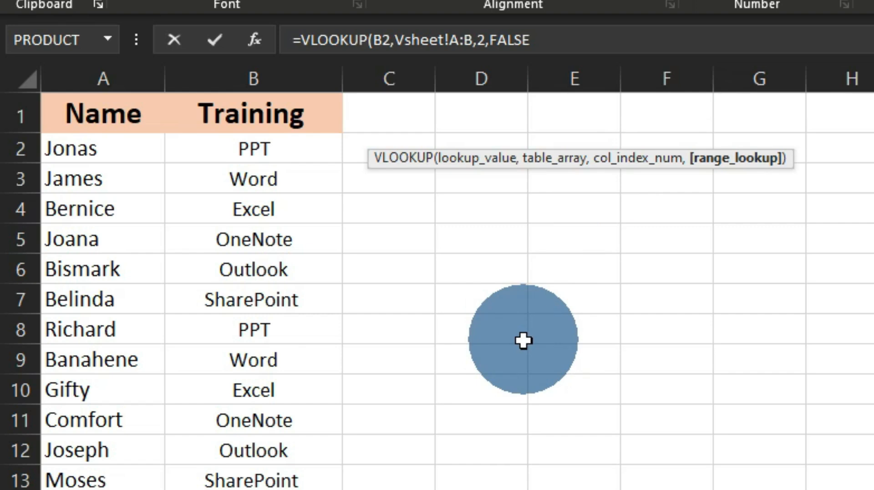
key(Return)
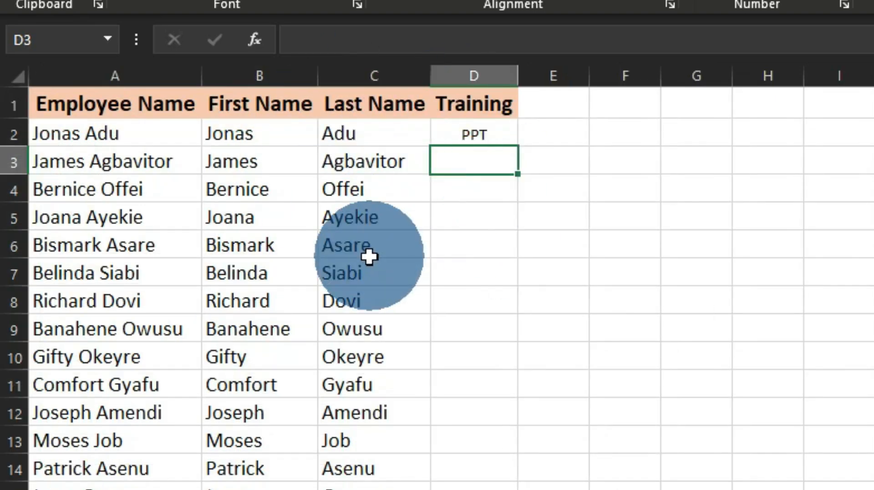
Fill the VLOOKUP formula from D2 down to D17
click(475, 133)
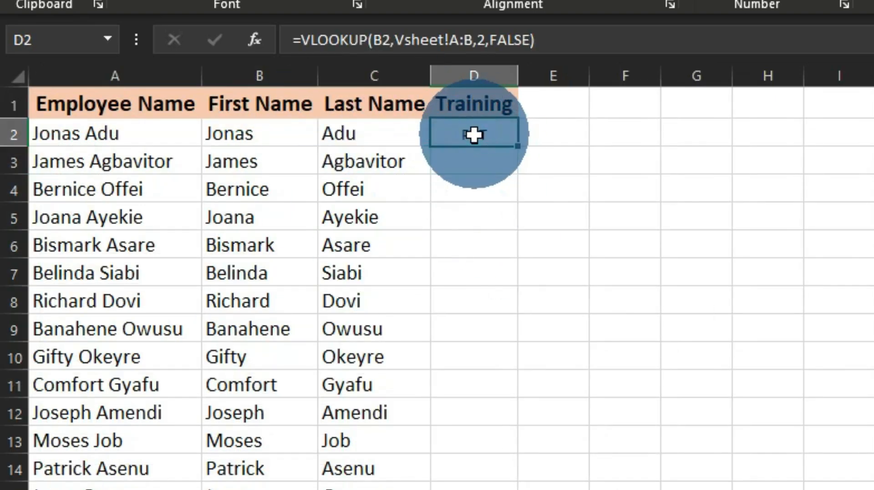
double_click(517, 151)
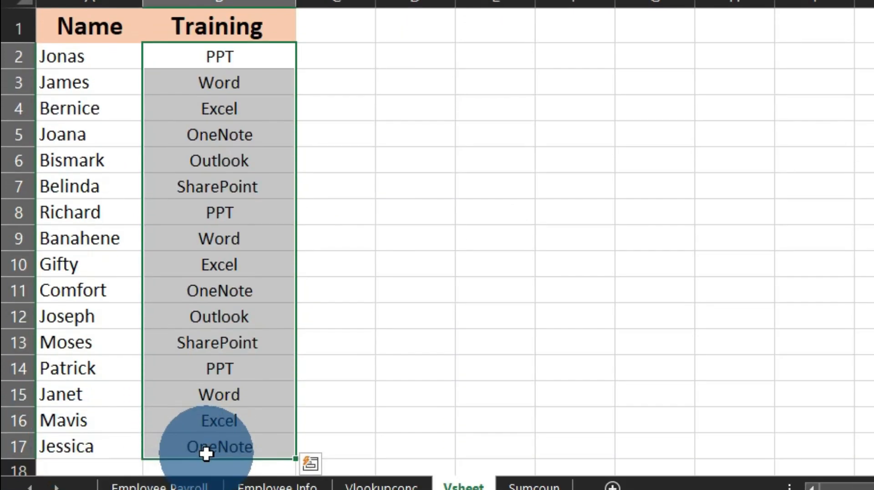
Compare the filled Training column in Vlookupconc with the source training values on Vsheet
click(381, 485)
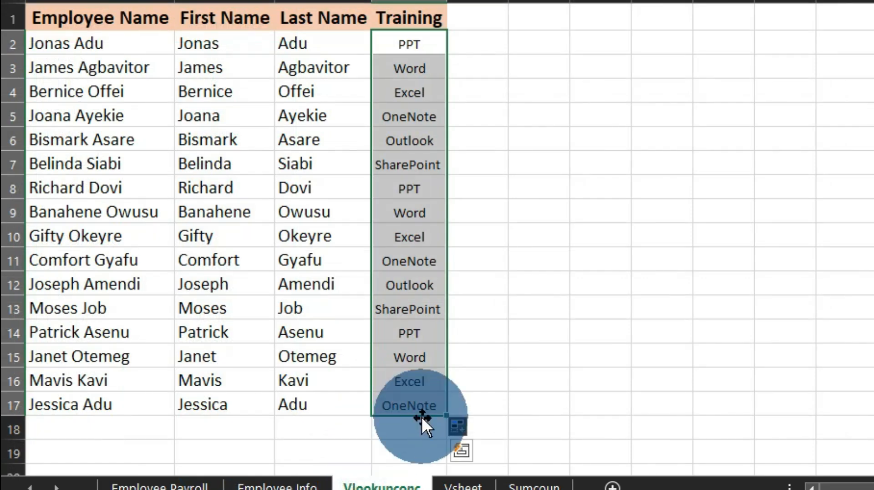
click(469, 484)
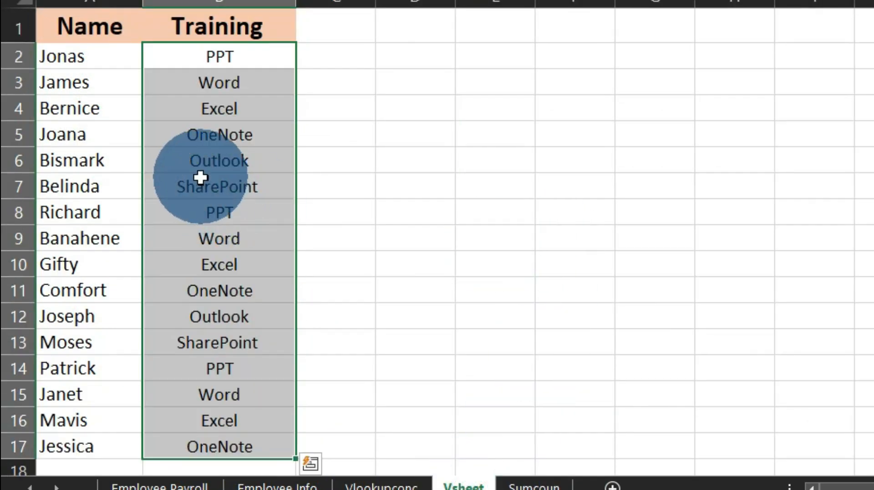
click(187, 59)
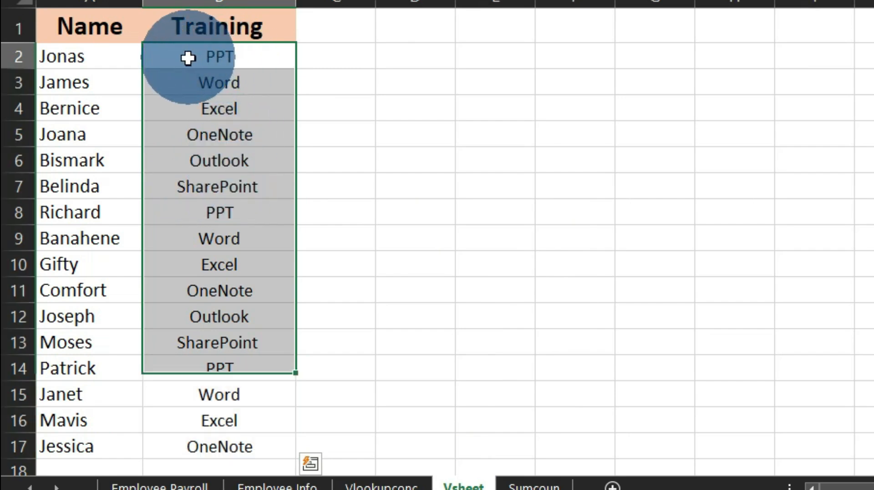
click(205, 84)
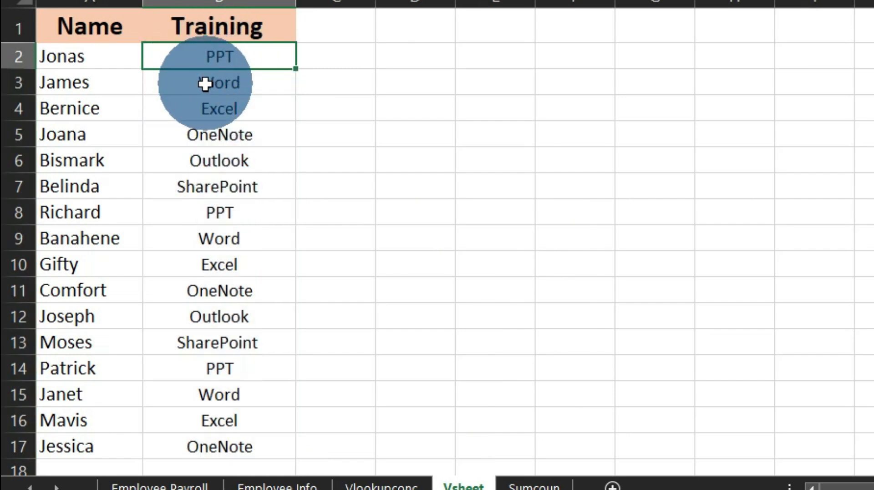
Change the training in B2 on Vsheet to Access and check the looked-up value on Vlookupconc
text(Access)
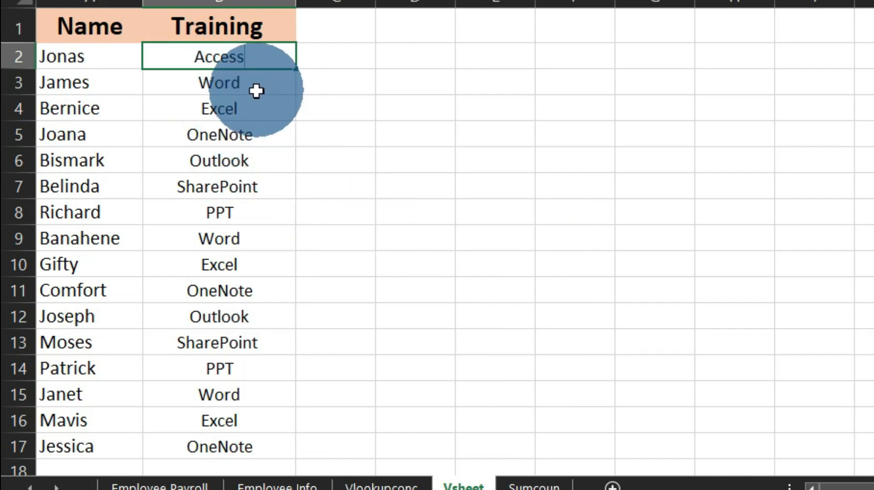
key(Return)
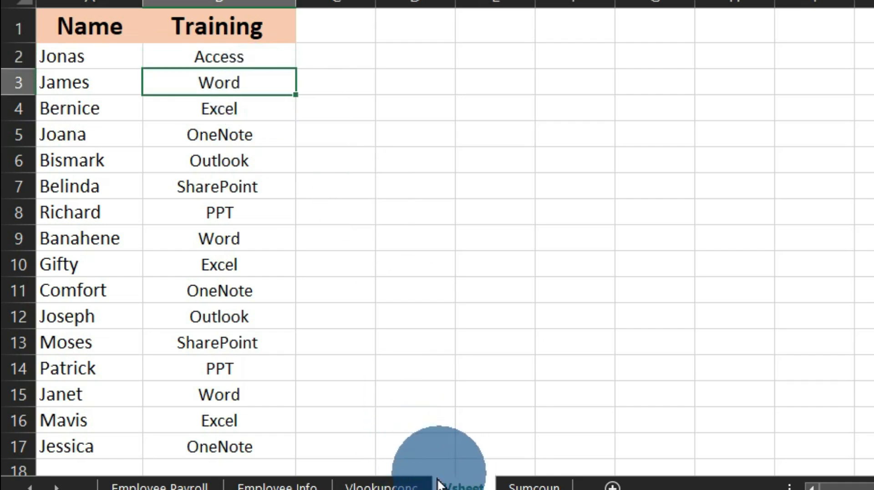
click(381, 485)
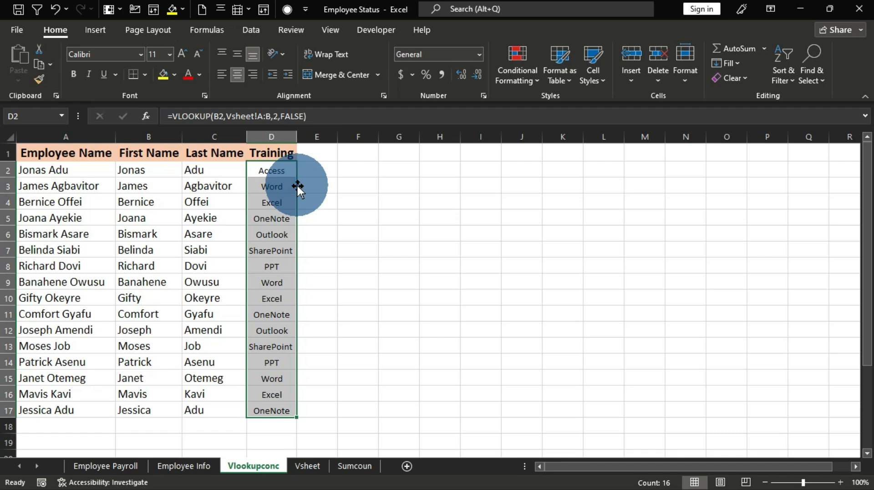
click(307, 465)
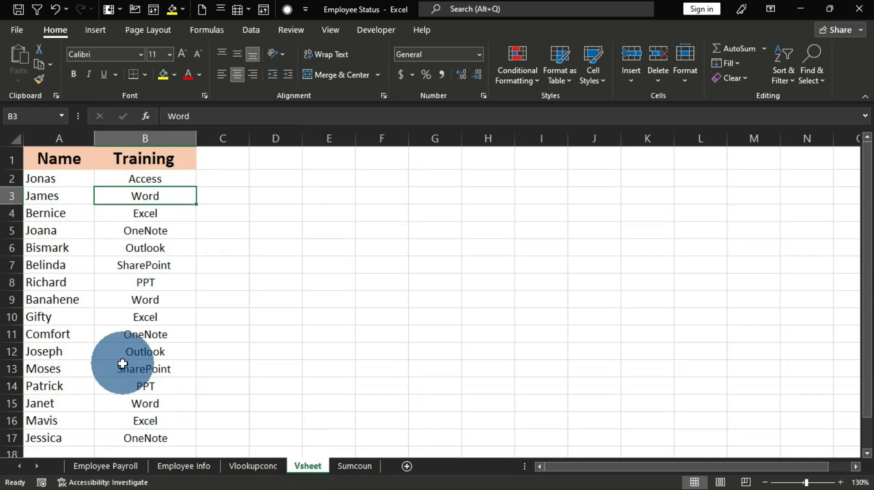
click(258, 467)
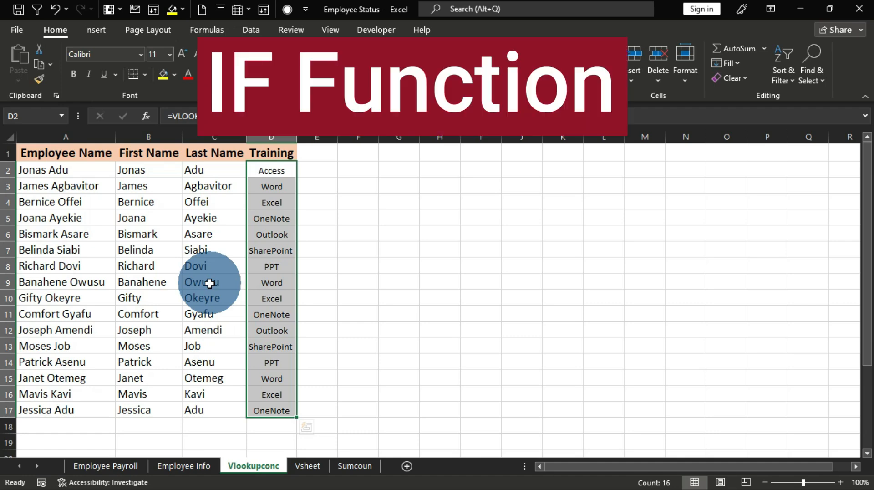
Begin an IF formula in Status cell H3 on the Employee Info sheet with the logical test E3=>30
click(184, 466)
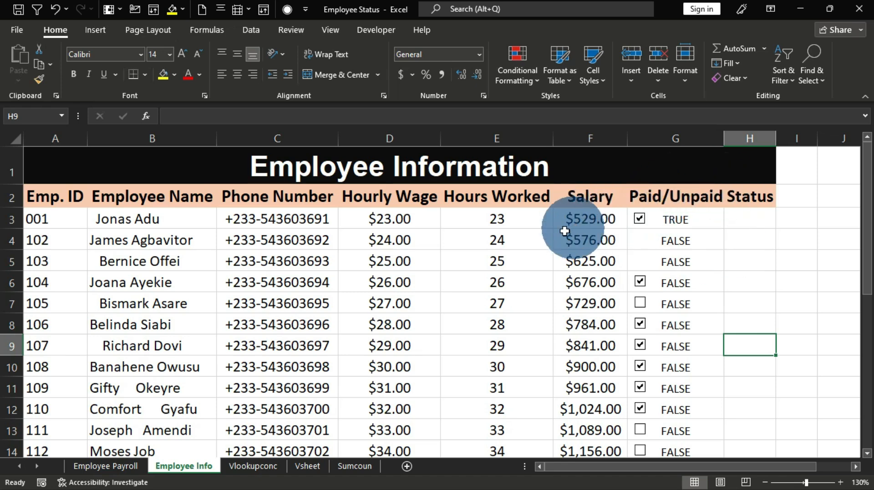
key(Up)
key(Up)
key(Up)
click(751, 222)
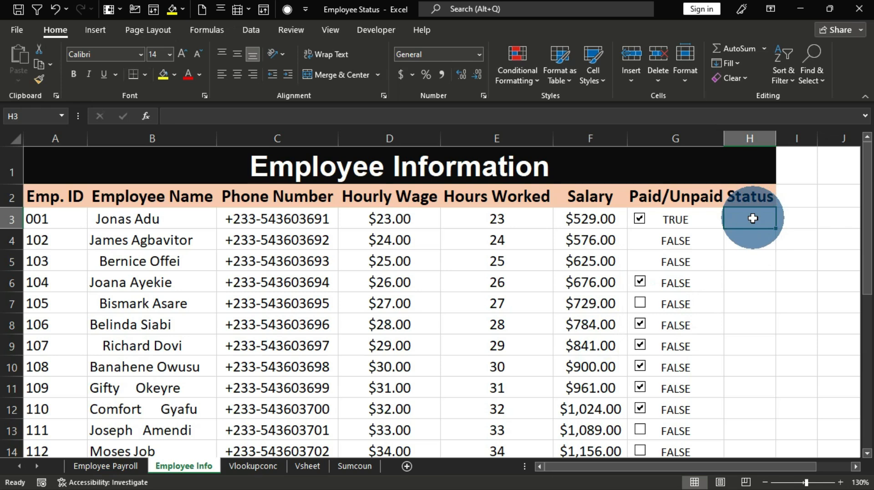
text(=if)
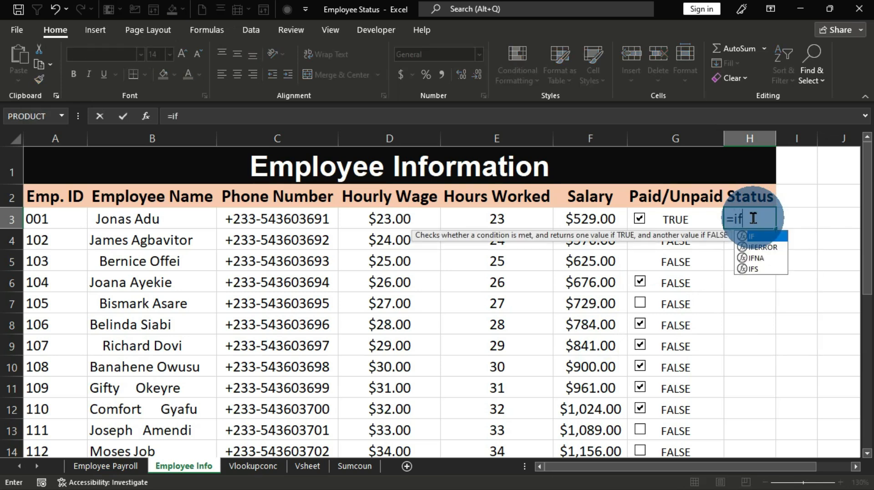
key(Tab)
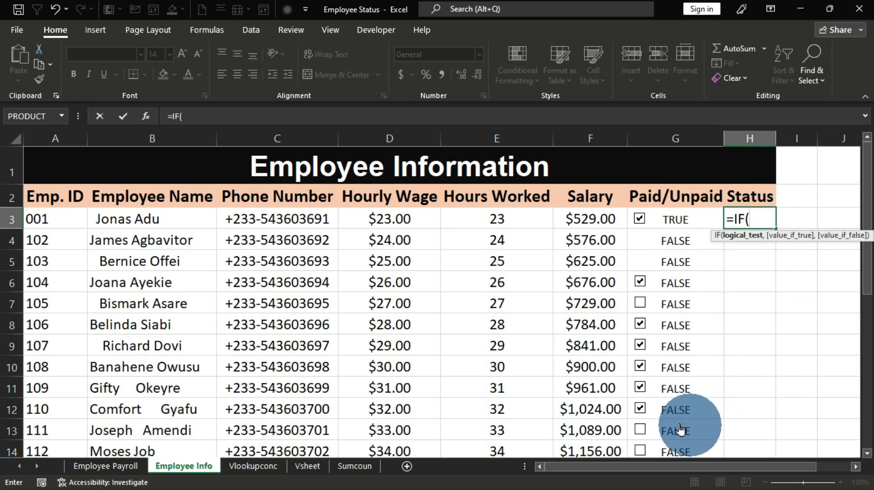
click(496, 223)
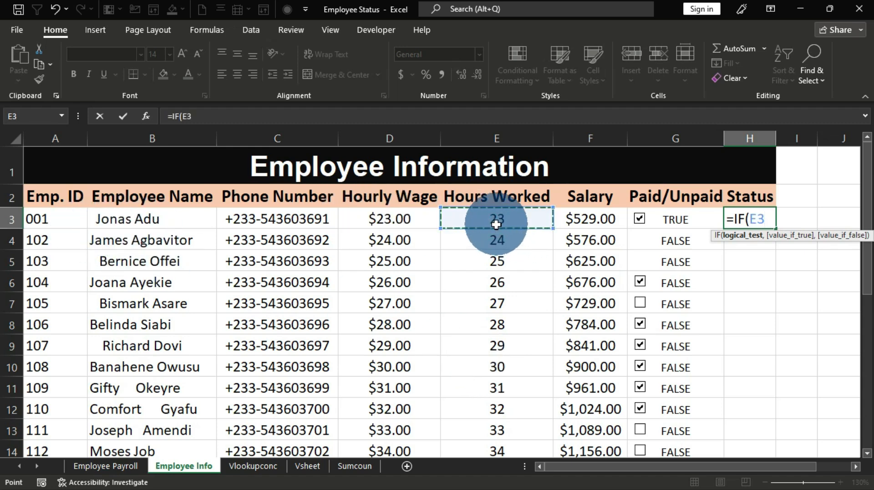
text(,)
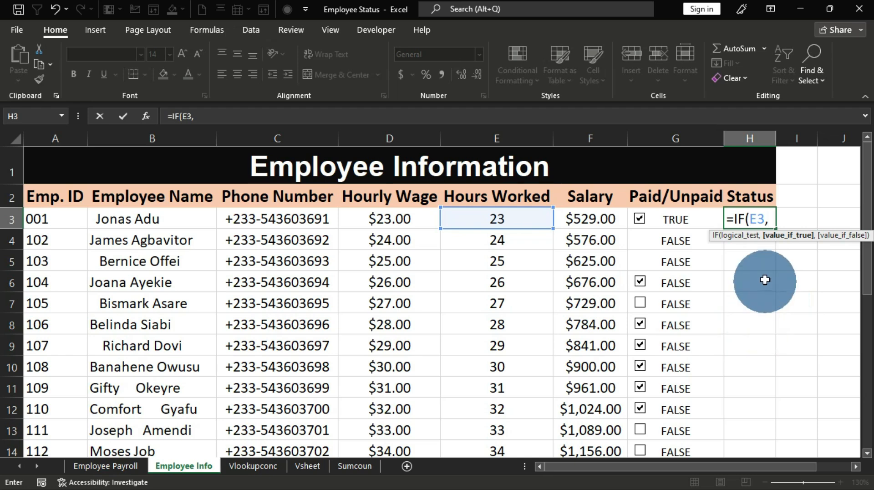
key(BackSpace)
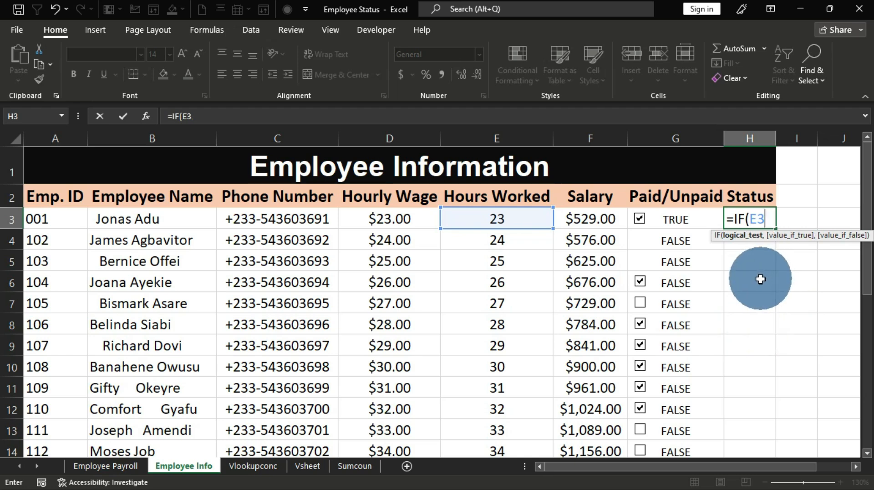
text(=)
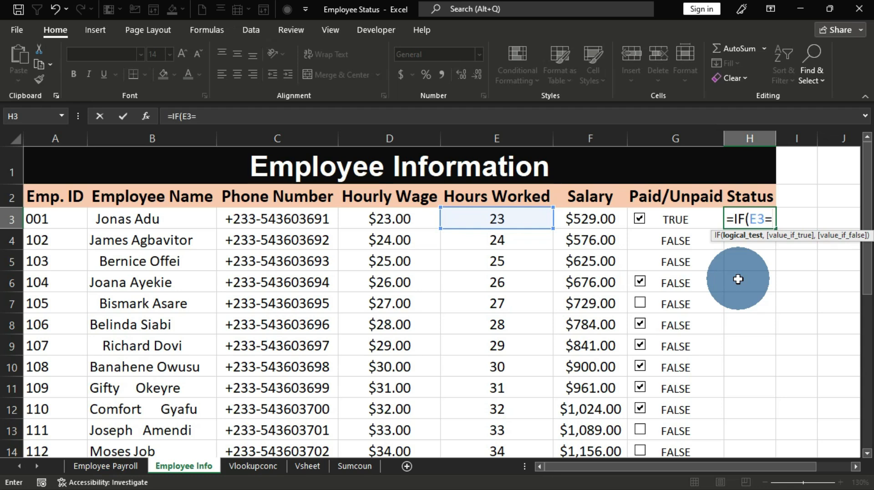
text(>30,)
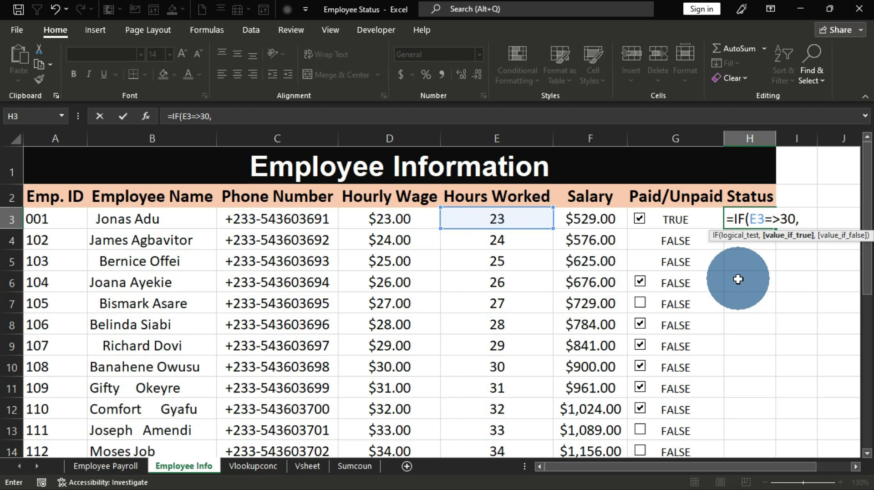
Add "Salary Increased" in quotation marks as the IF formula's value if true, followed by a comma
text(Salary Increased)
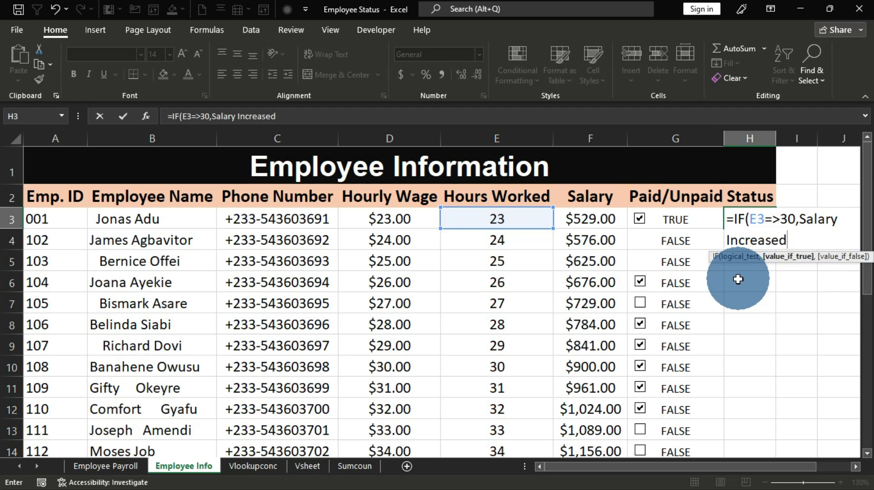
text(")
key(Return)
key(Escape)
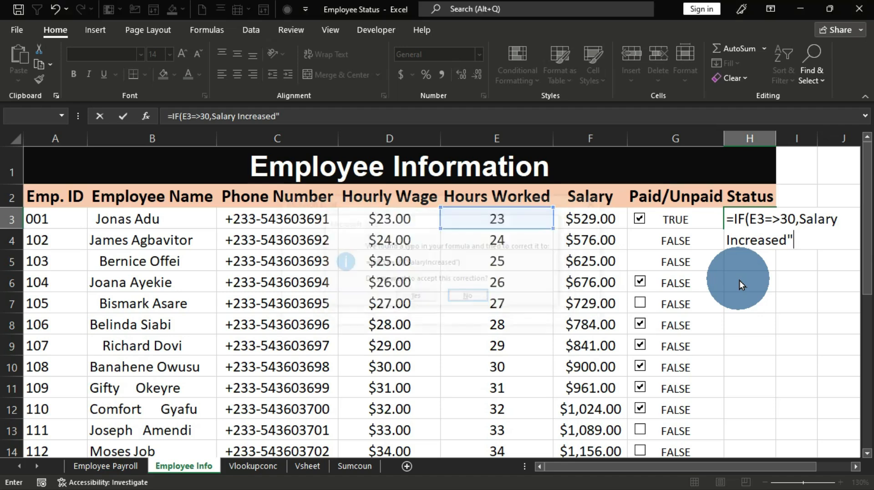
click(801, 219)
text(")
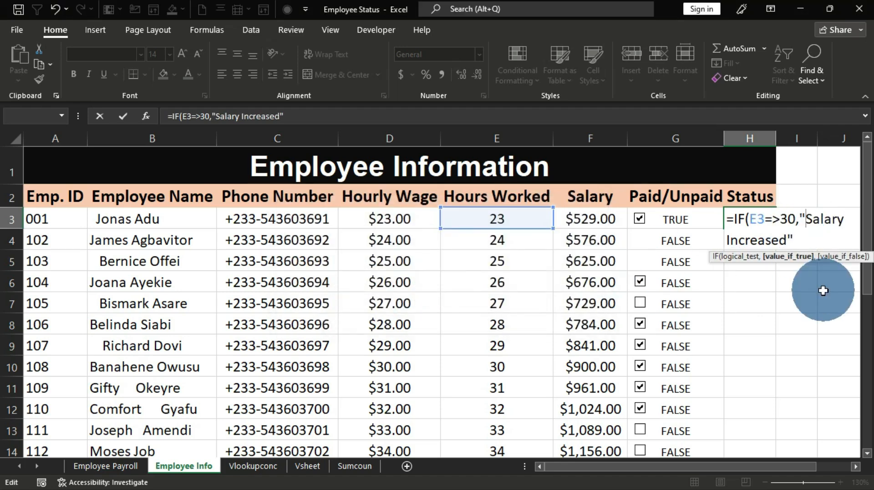
click(801, 242)
text(,)
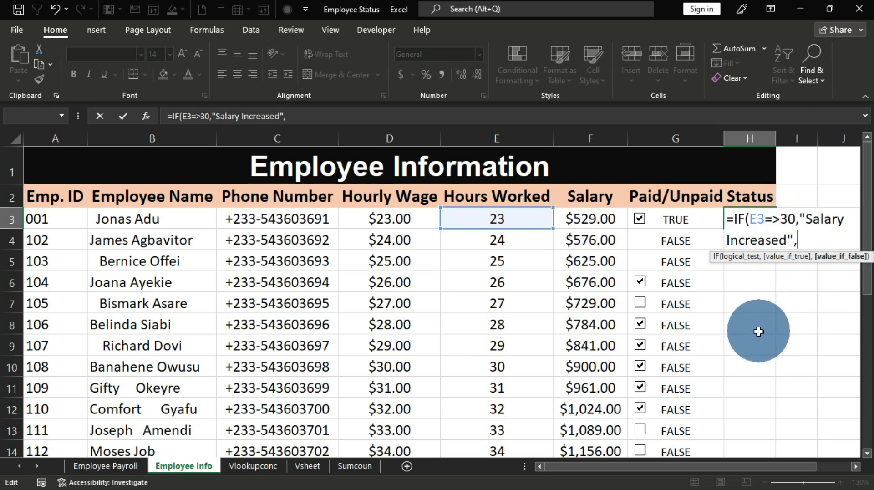
Complete the IF formula with "Decline" as the value if false, and accept the correction to =IF(E3>=30,"Salary Increased","Decline")
text("Decline)
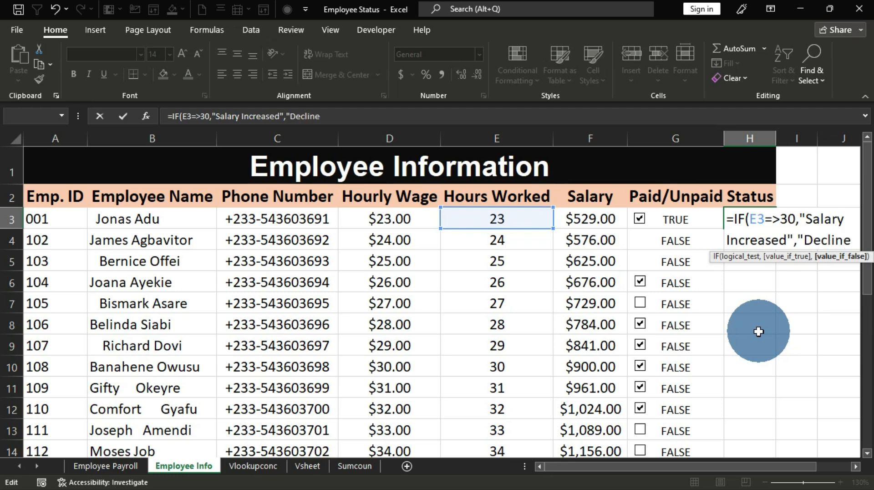
text(")
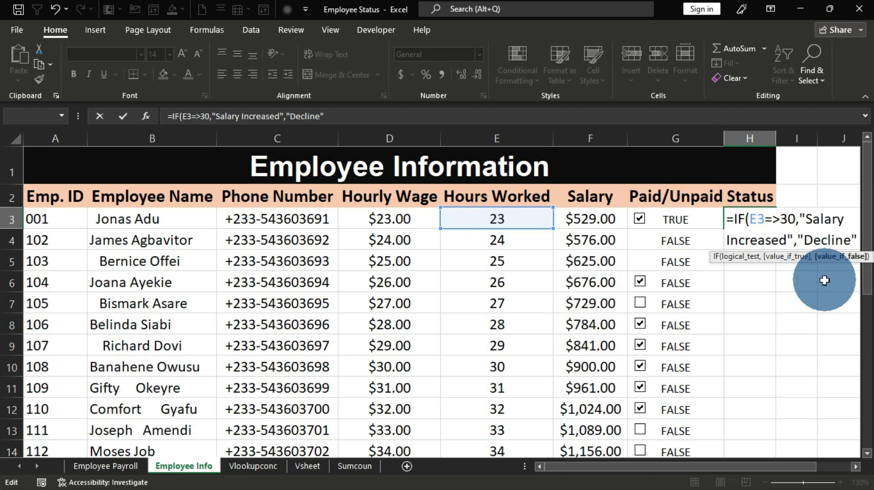
text())
key(Return)
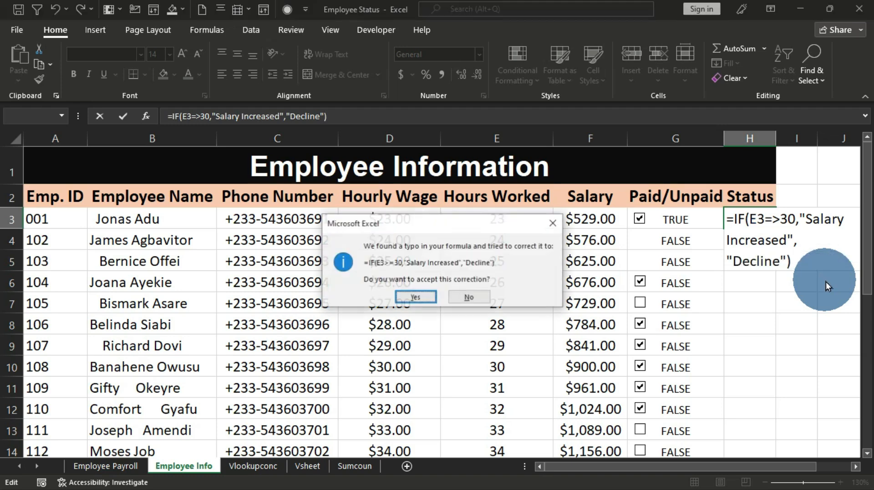
click(403, 300)
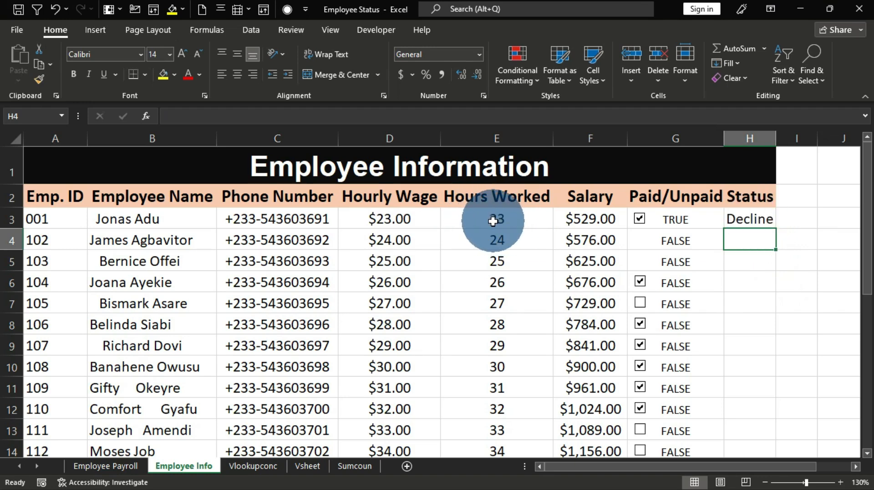
Fill the IF formula from H3 down the Status column and autofit the width of column H
click(760, 218)
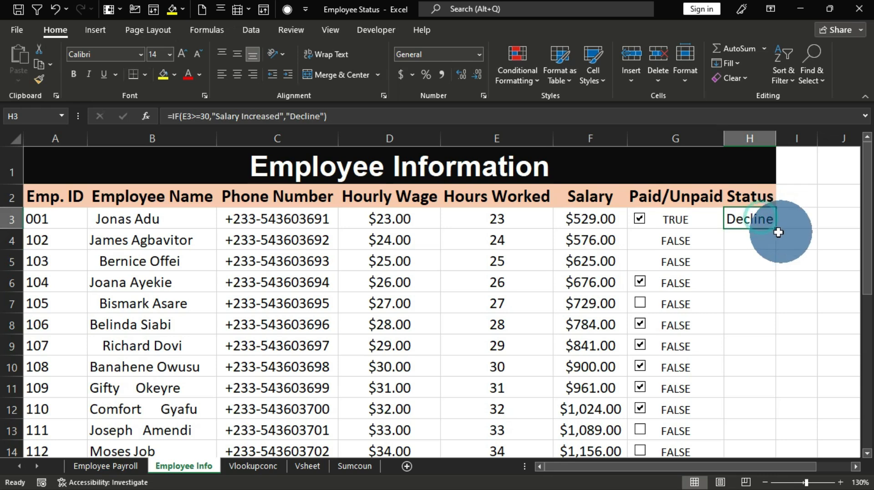
double_click(776, 228)
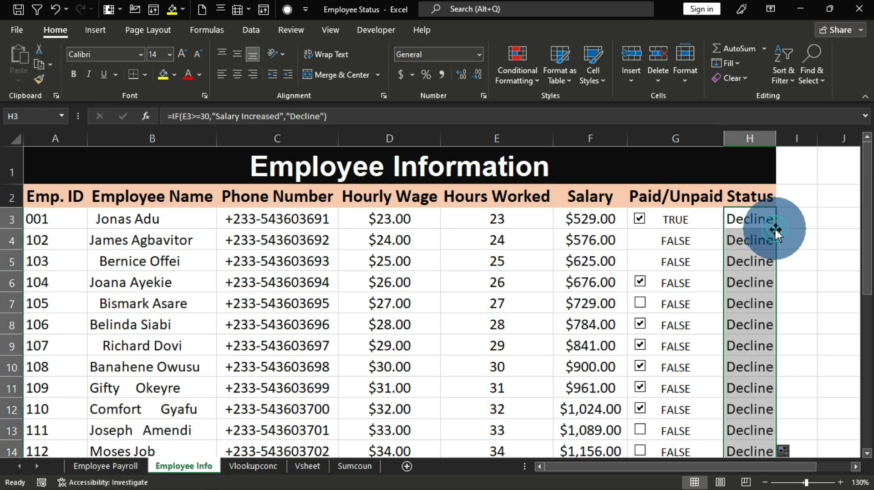
double_click(776, 142)
scroll(781, 319, down, 2)
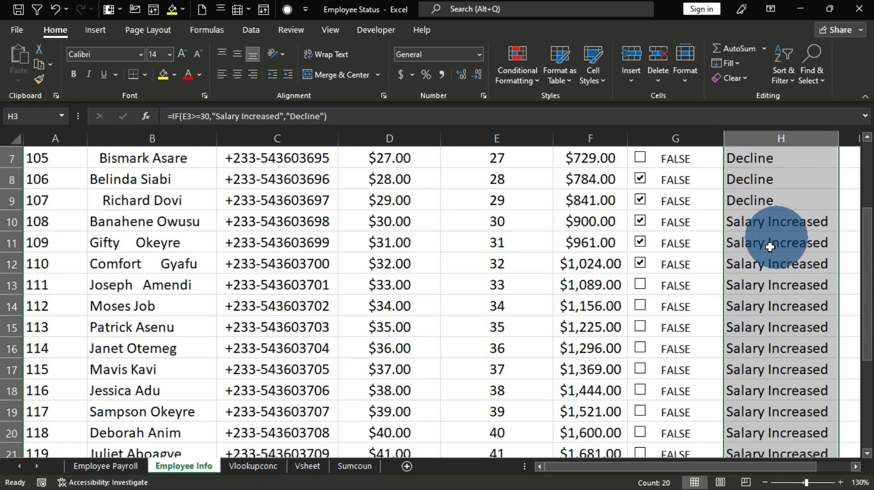
scroll(500, 222, down, 3)
scroll(505, 285, up, 5)
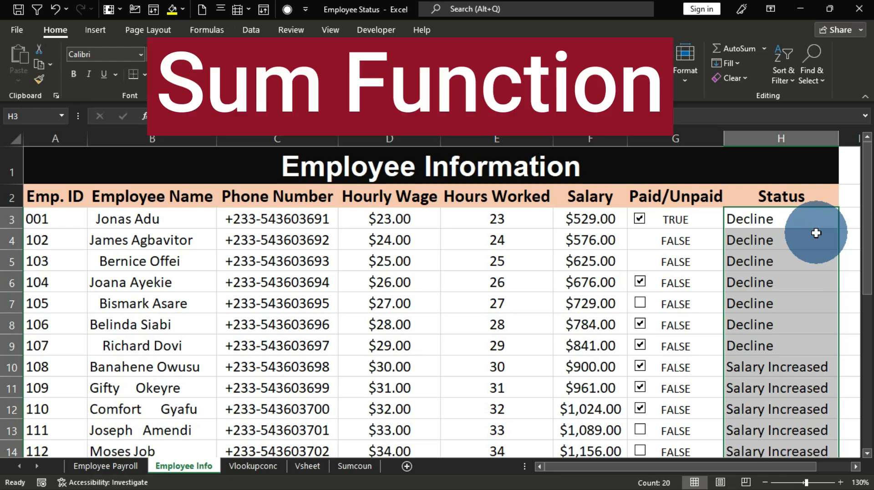
Total the Quantity column in B12 of the Sumcoun sheet using AutoSum, with the formula =SUM(B2:B11)
click(349, 465)
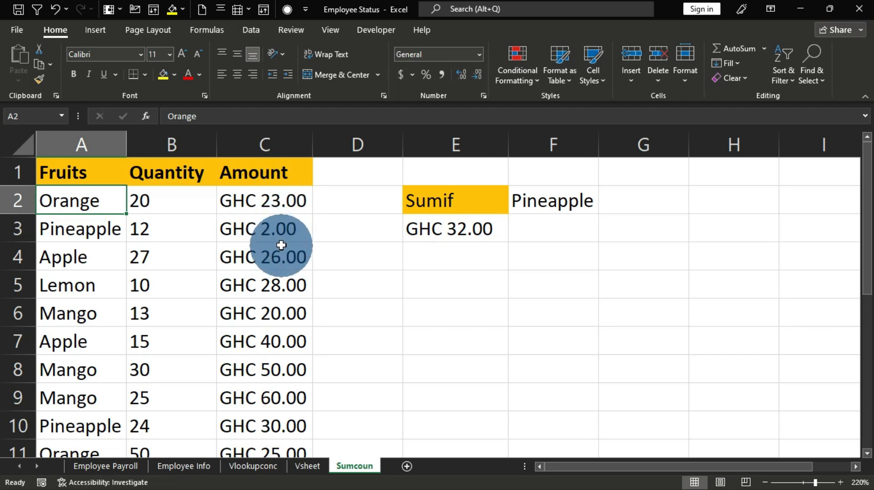
scroll(262, 198, down, 1)
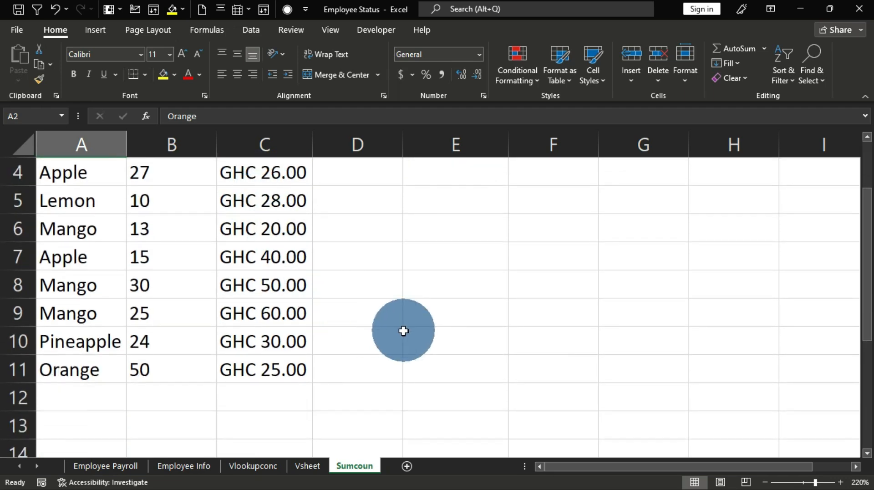
scroll(403, 331, up, 1)
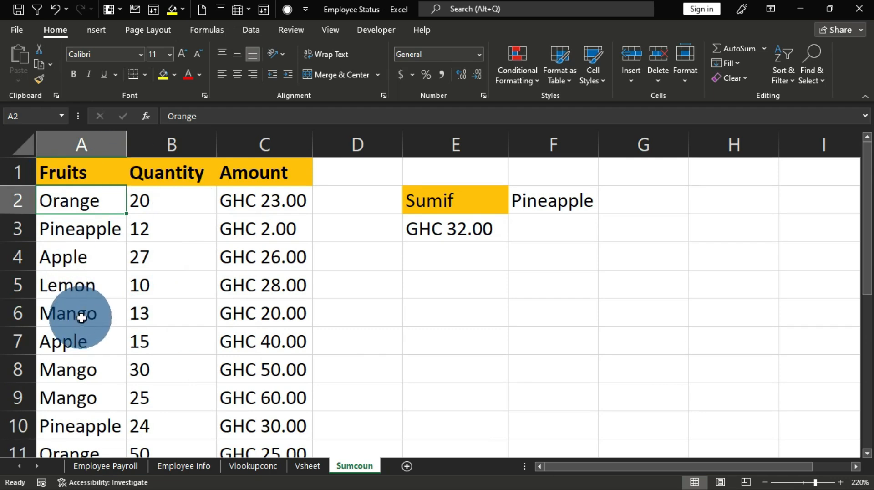
scroll(141, 283, down, 2)
click(148, 316)
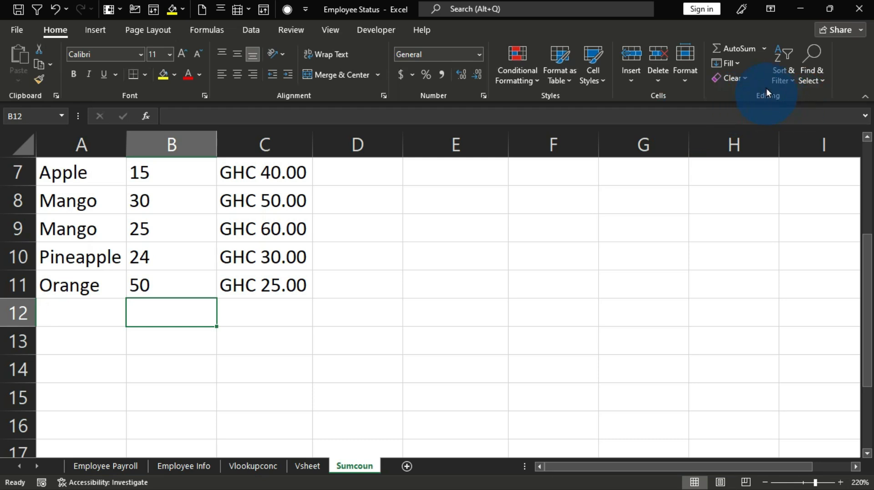
click(746, 50)
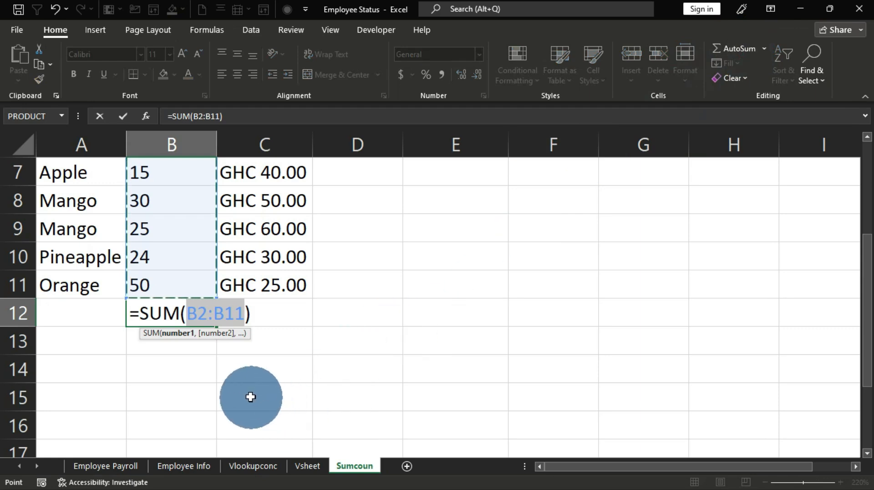
scroll(251, 394, up, 2)
scroll(196, 304, down, 2)
scroll(191, 302, down, 1)
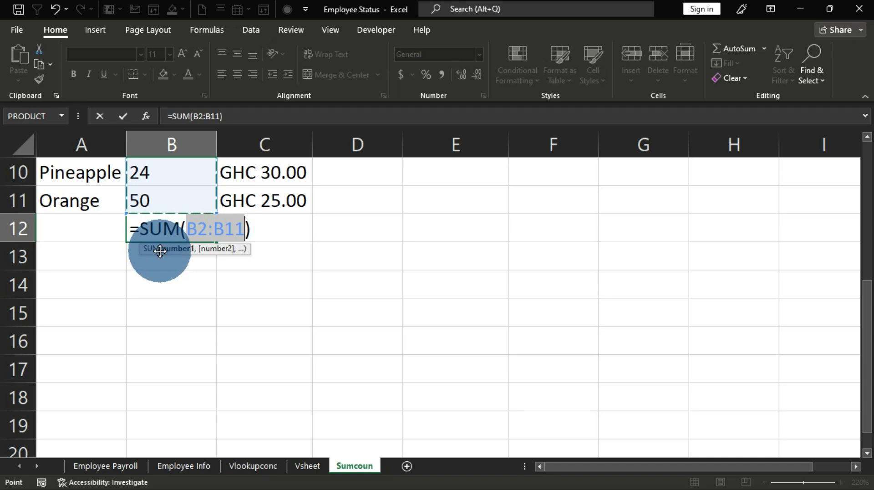
scroll(170, 259, up, 2)
scroll(172, 263, up, 1)
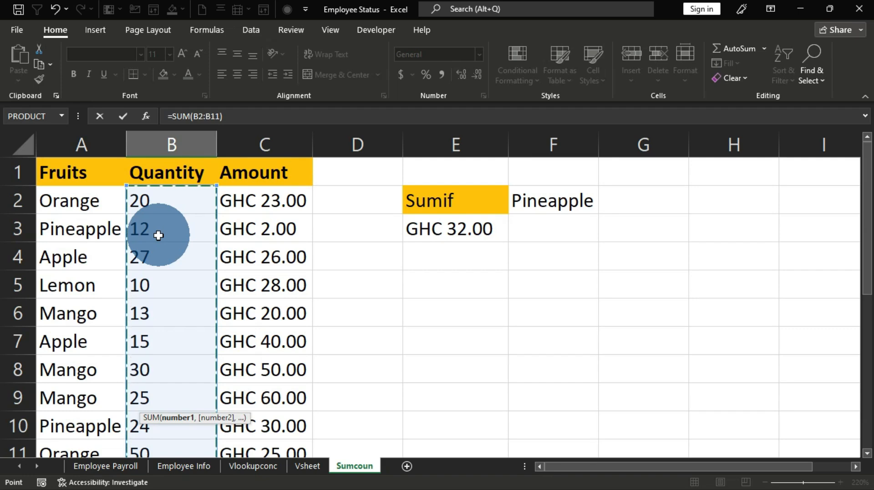
scroll(173, 257, down, 2)
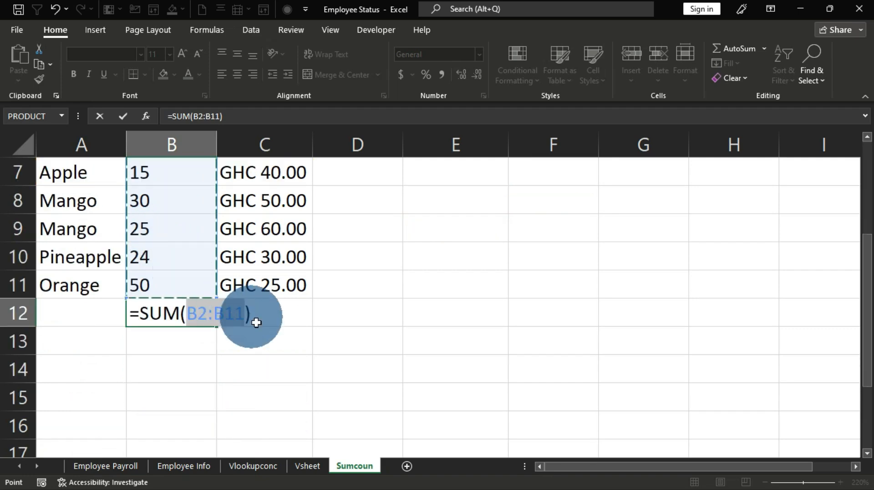
key(Return)
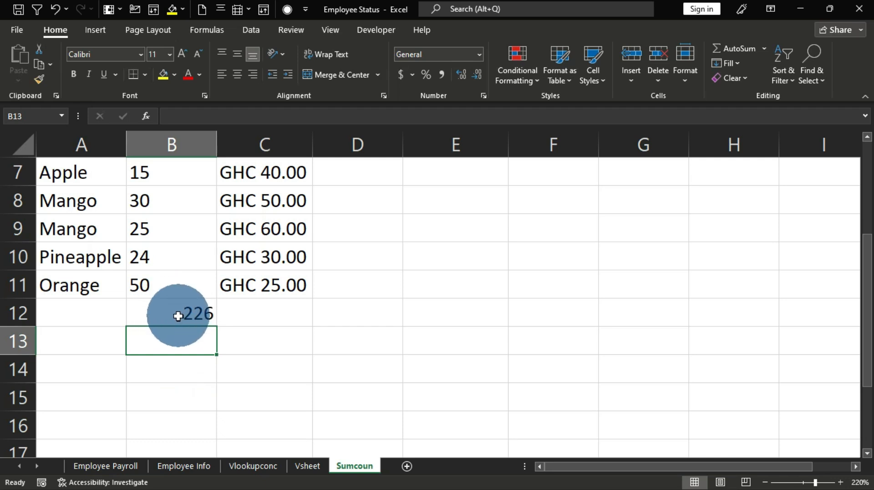
Clear the total in B12 and rebuild it as a SUM formula, selecting the Quantity cells B2:B11 as its range
scroll(178, 315, up, 2)
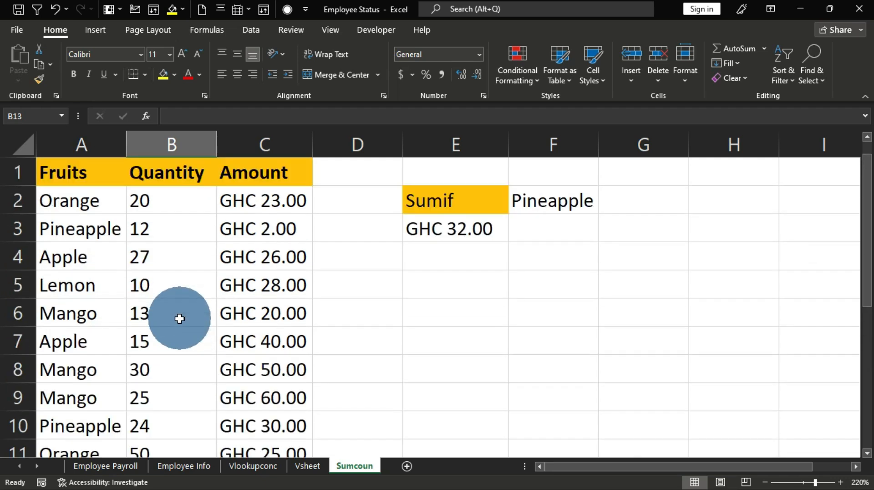
scroll(171, 359, down, 2)
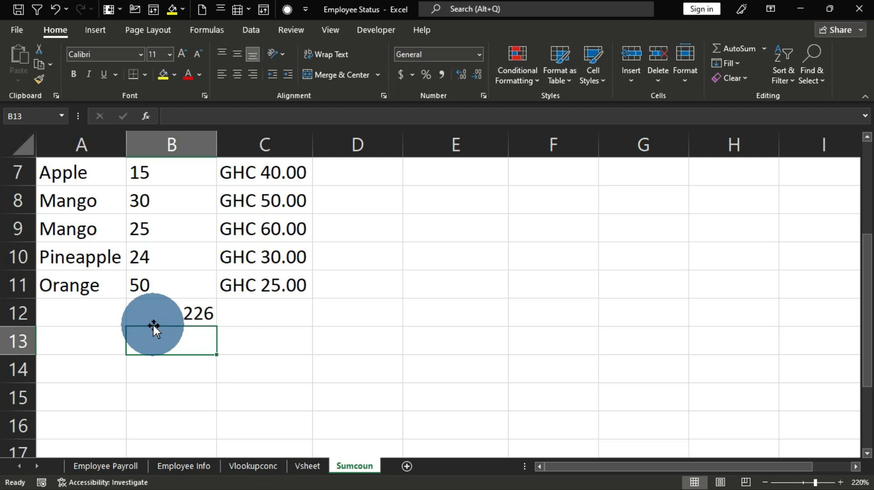
click(181, 312)
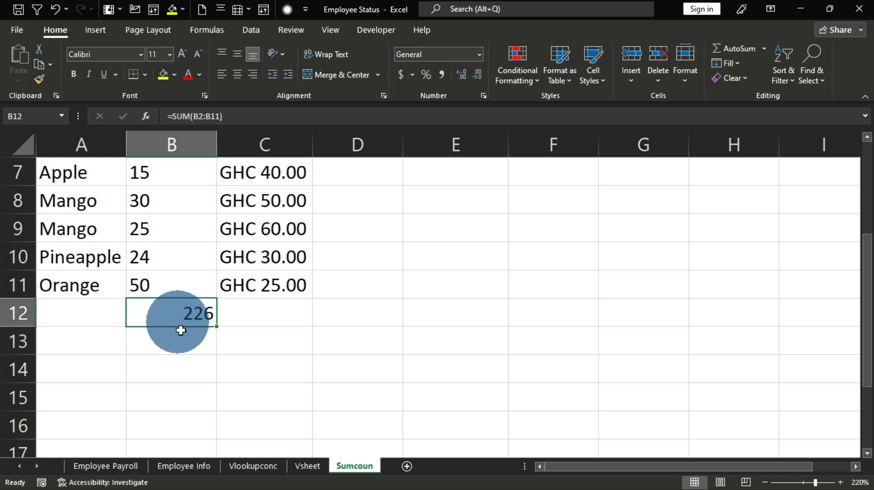
key(Delete)
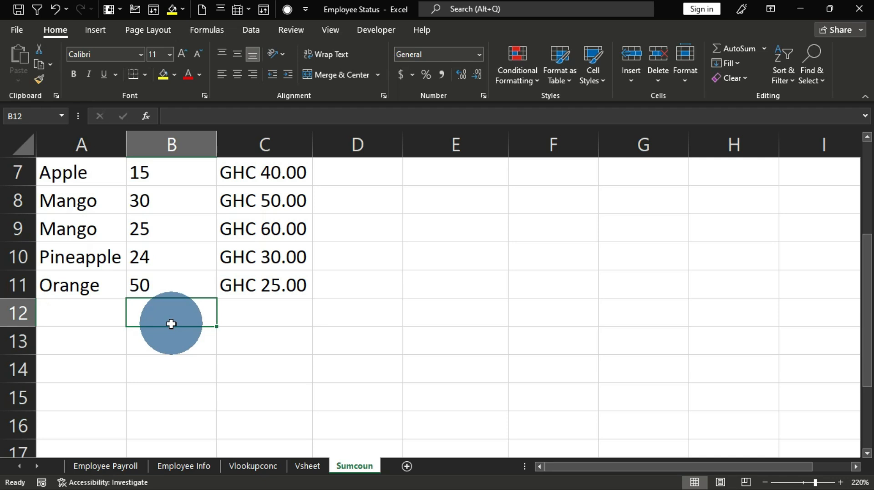
text(=)
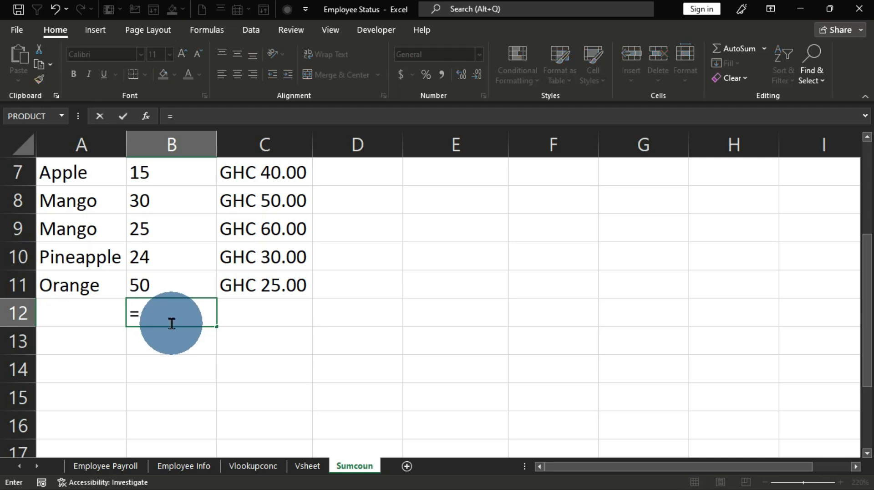
text(sum)
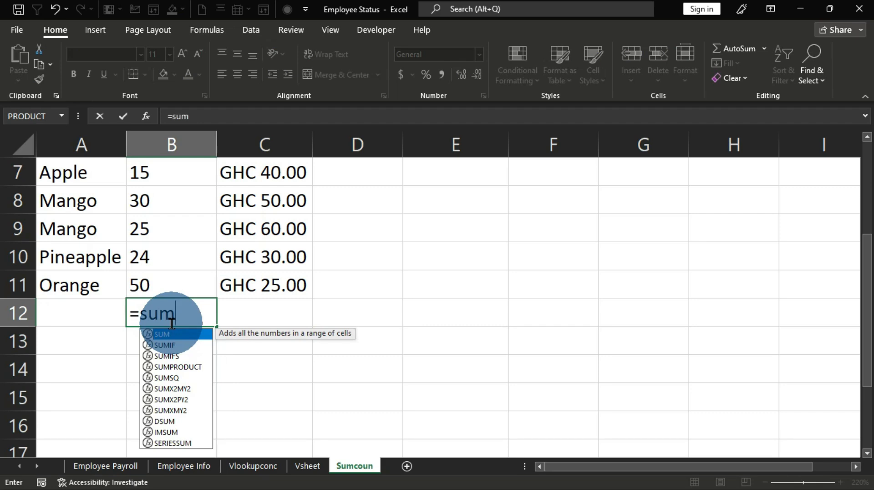
key(Tab)
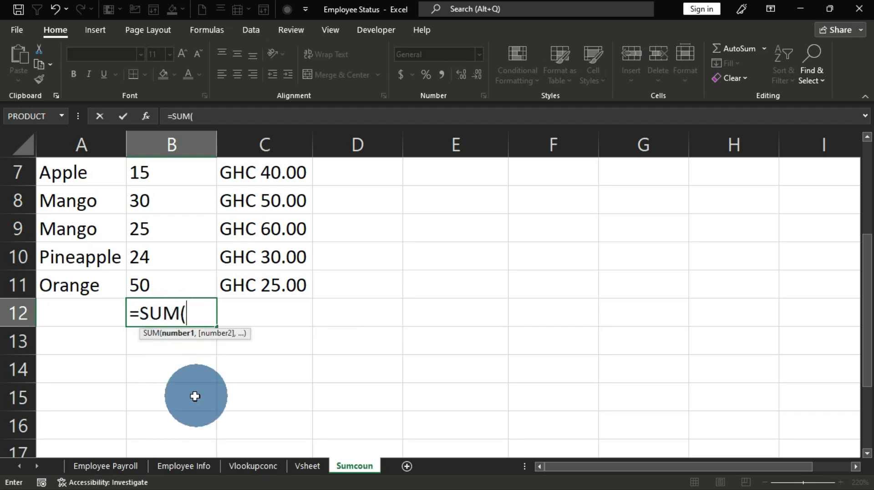
scroll(191, 365, up, 2)
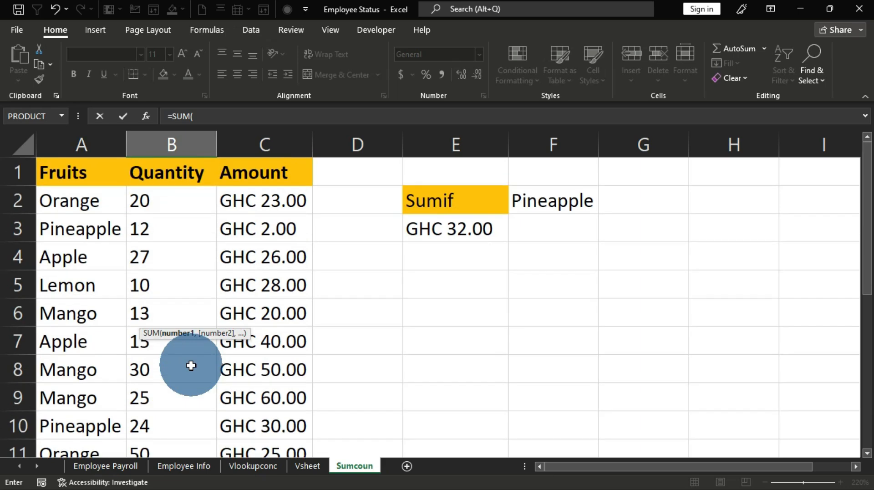
drag(160, 199, 176, 392)
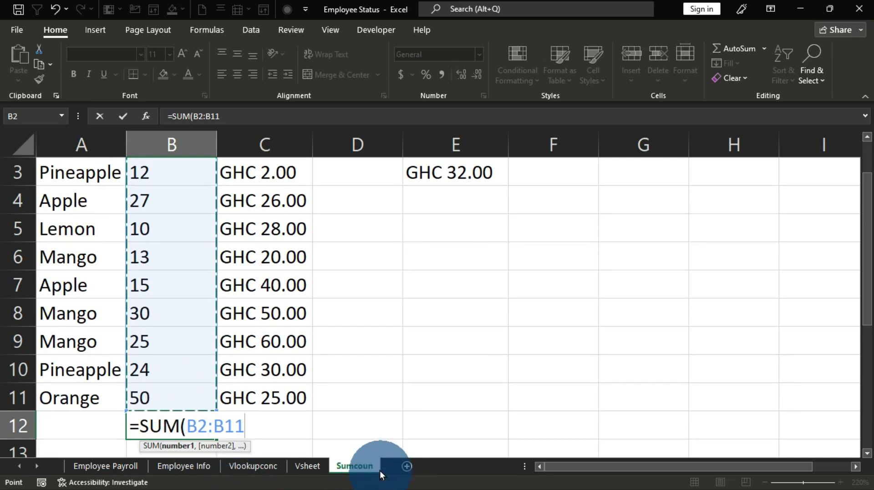
key(Return)
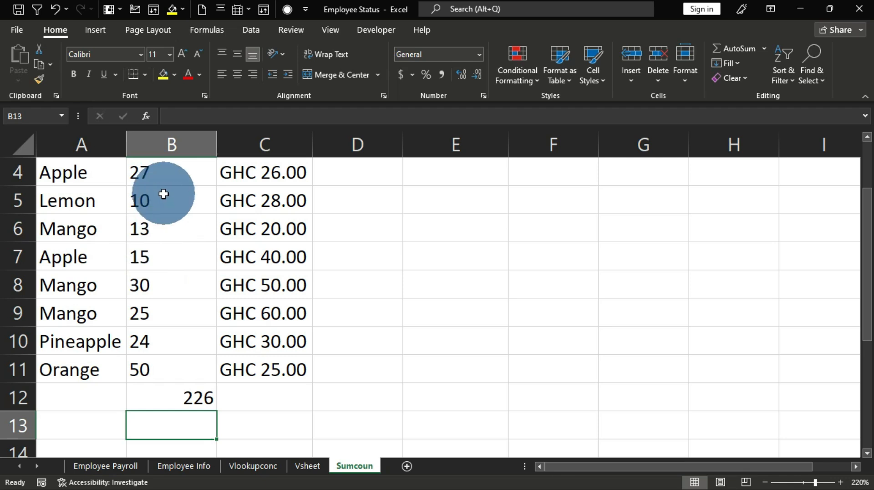
Clear B12 again and enter the complete formula =SUM(b2:b11) by writing out the cell references
click(183, 400)
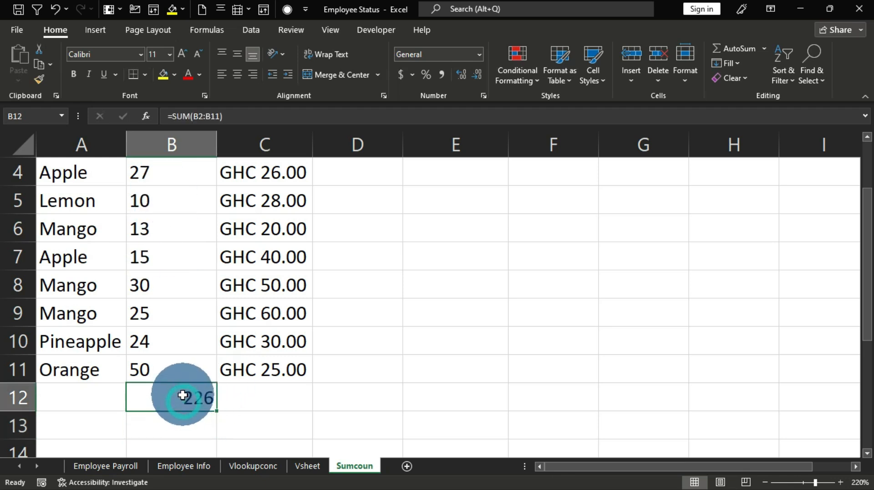
key(Delete)
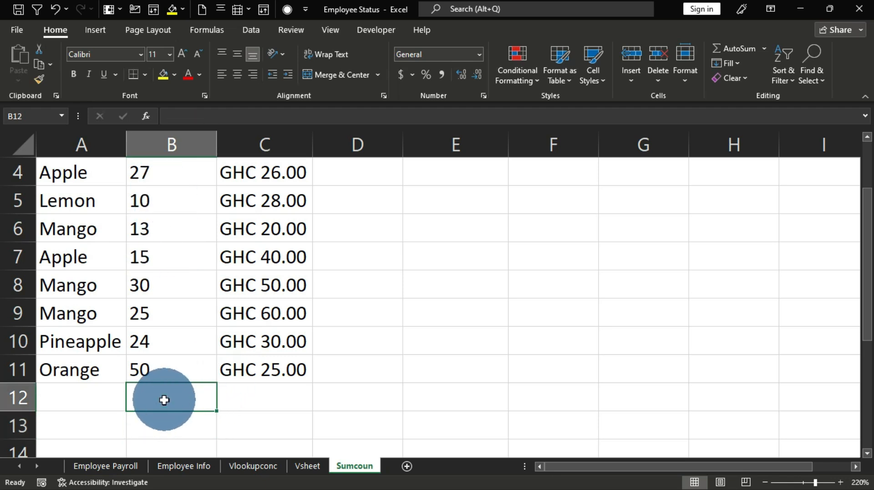
text(=)
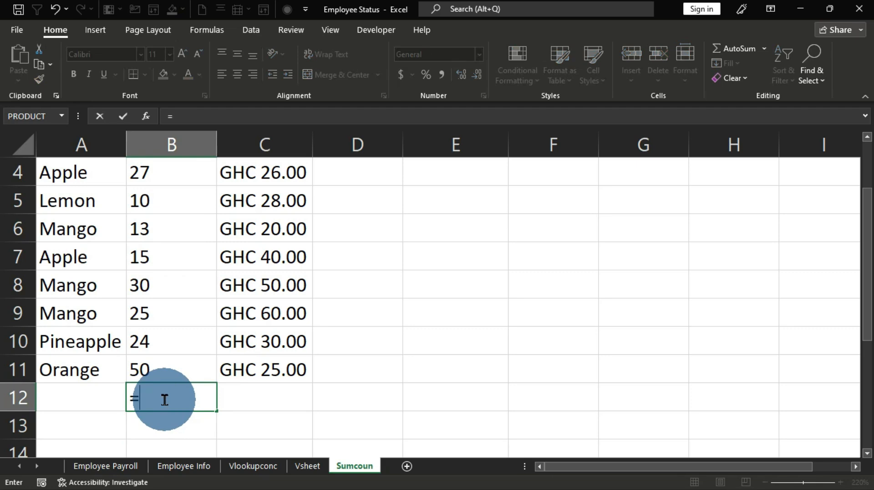
text(sum)
key(Tab)
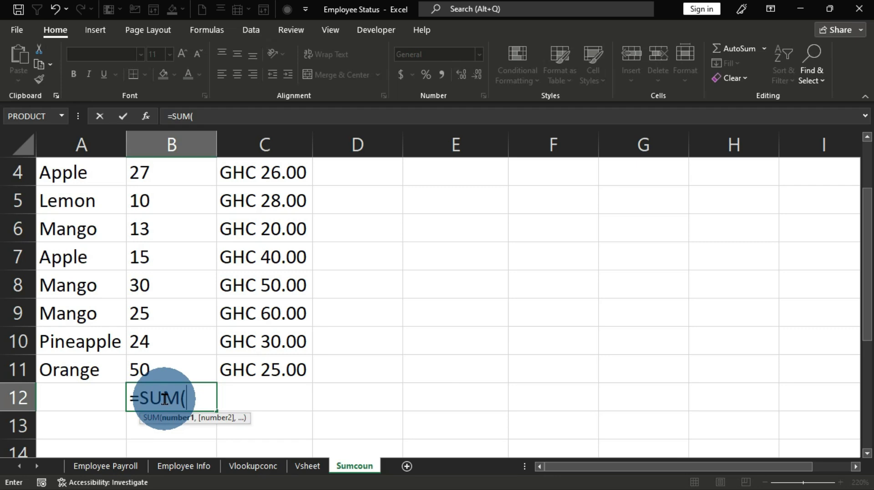
scroll(178, 380, up, 1)
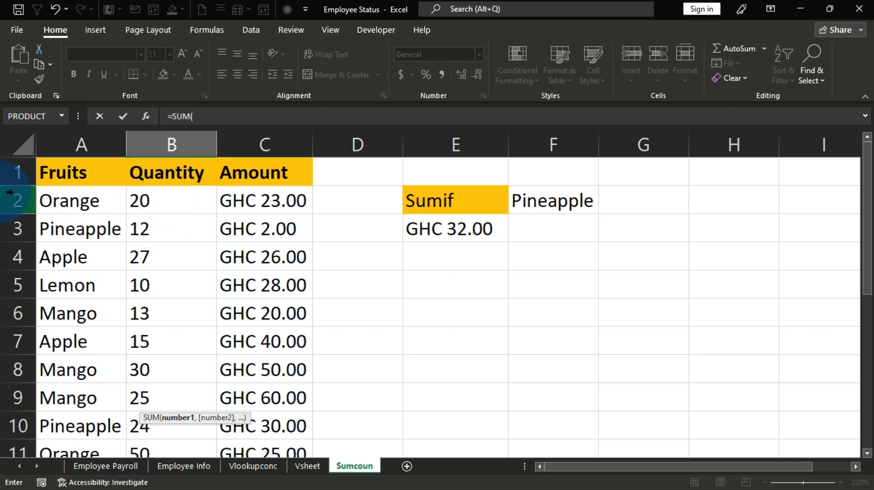
scroll(148, 300, down, 4)
scroll(148, 301, up, 2)
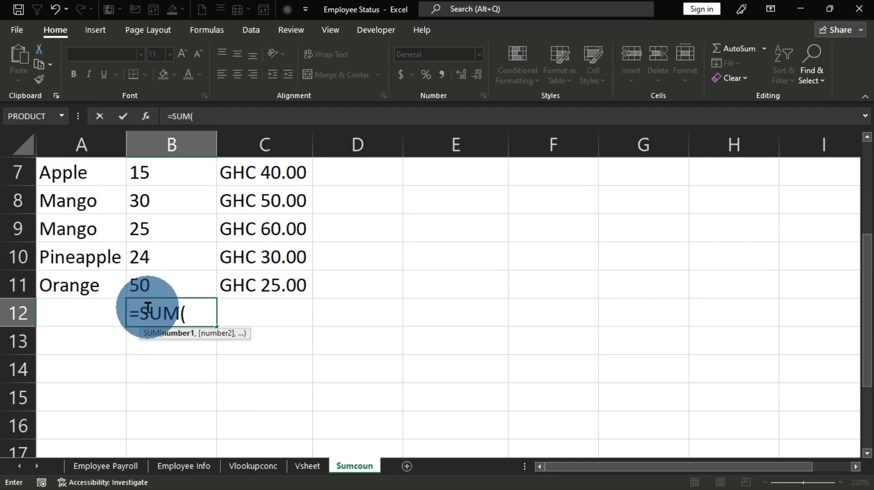
text(b2:)
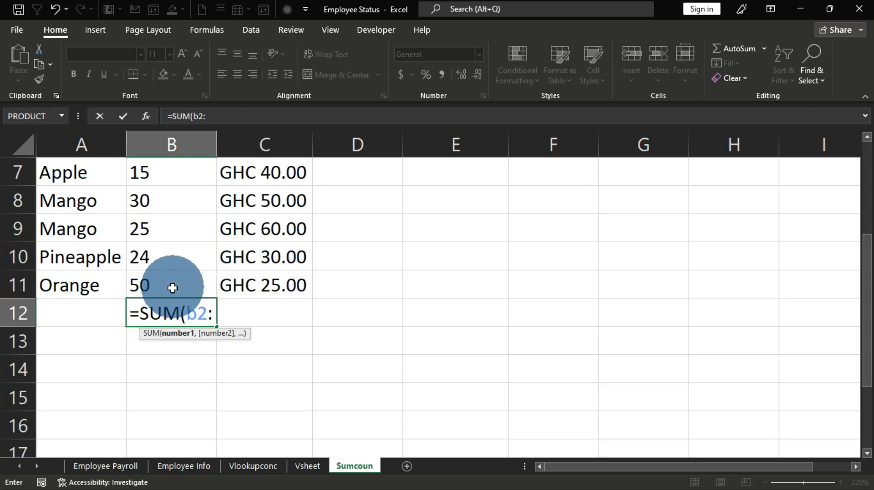
text(b11)
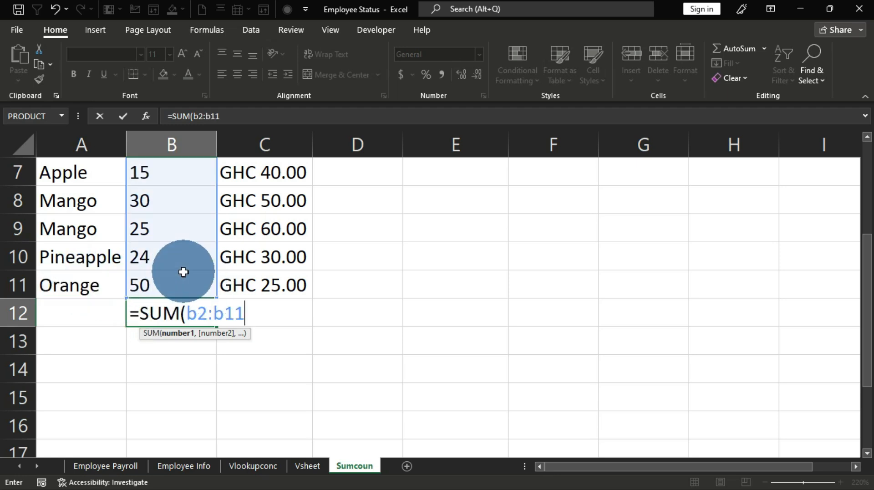
text())
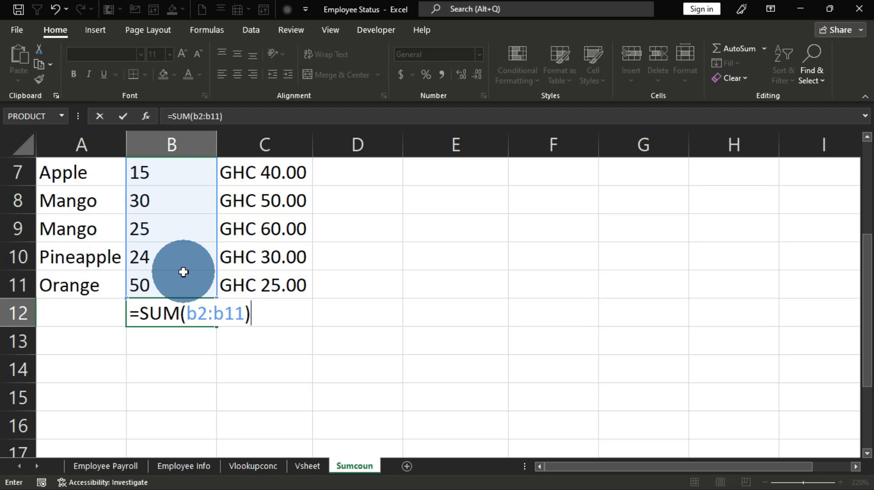
key(Return)
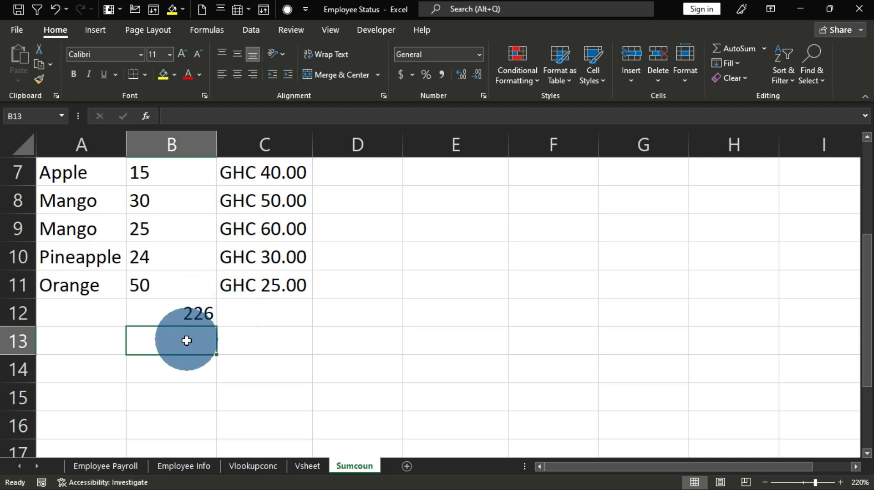
Count how often the fruit in F2 occurs in the Fruits column by entering =COUNTIF(A2:A11,F2) in E5
scroll(186, 337, up, 2)
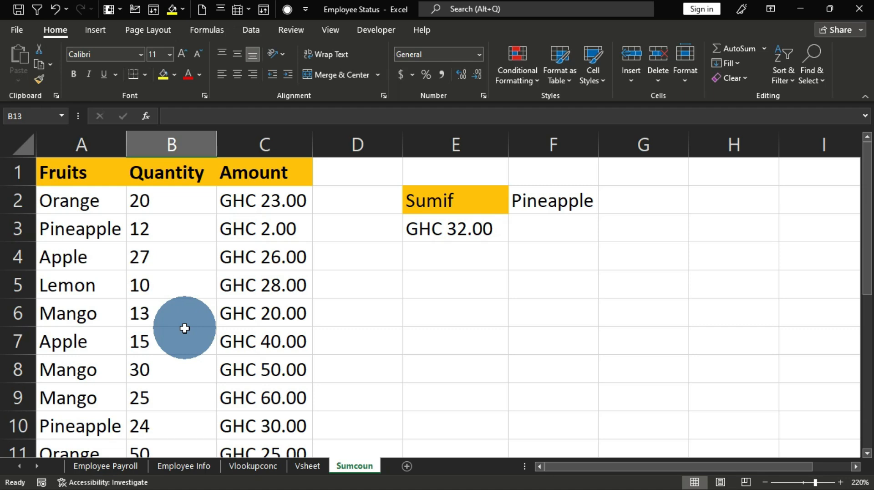
click(448, 288)
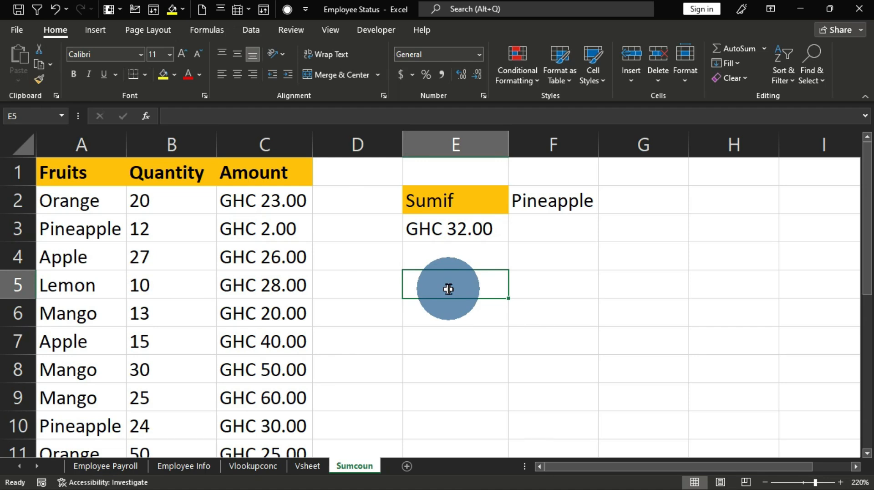
text(=coun)
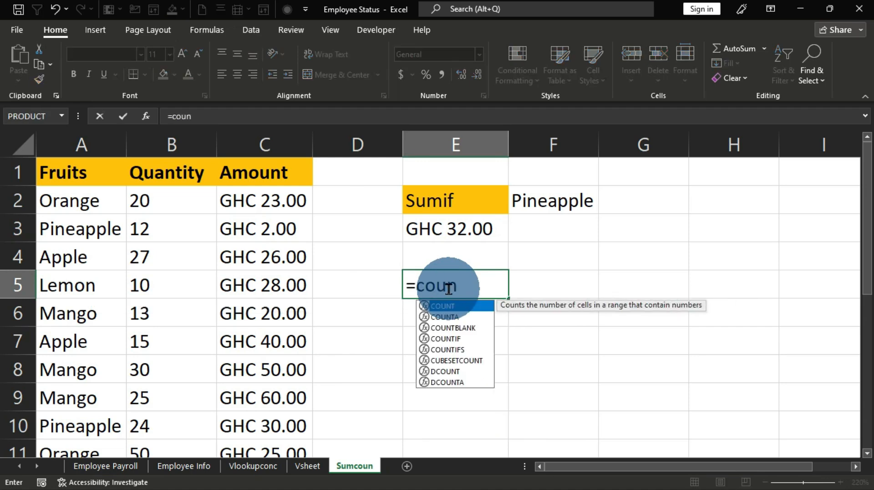
text(tif)
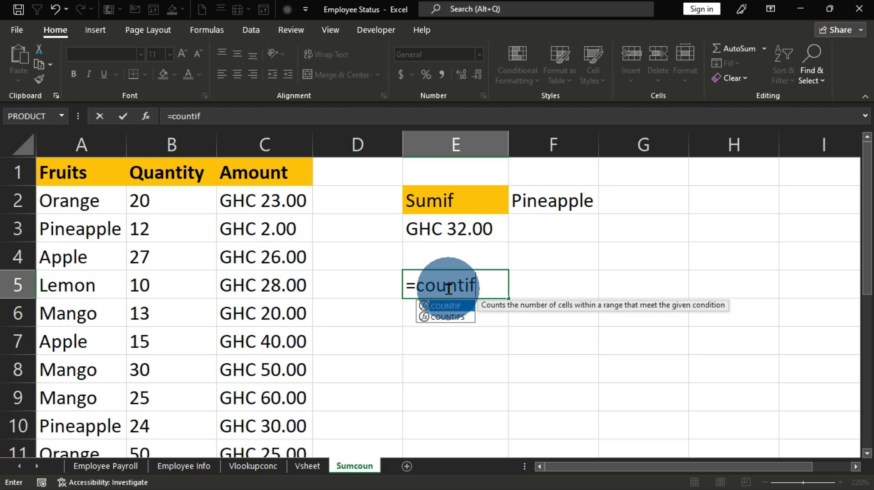
key(Tab)
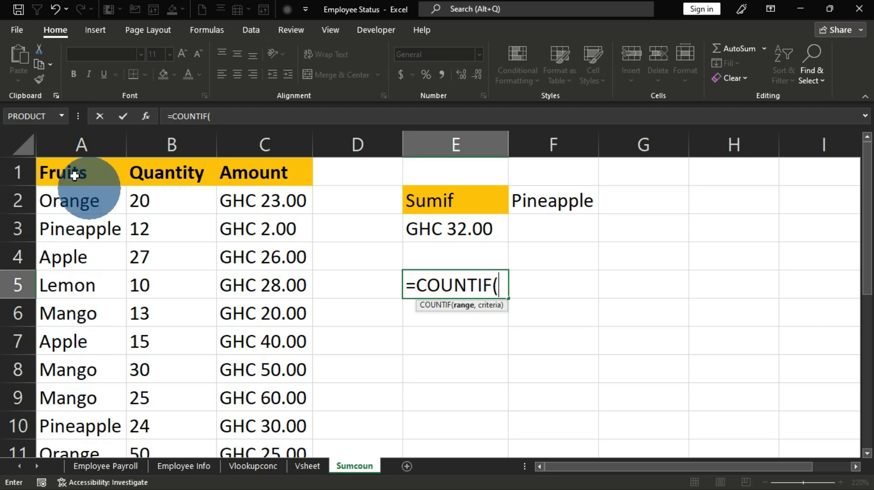
drag(73, 200, 77, 372)
text(,)
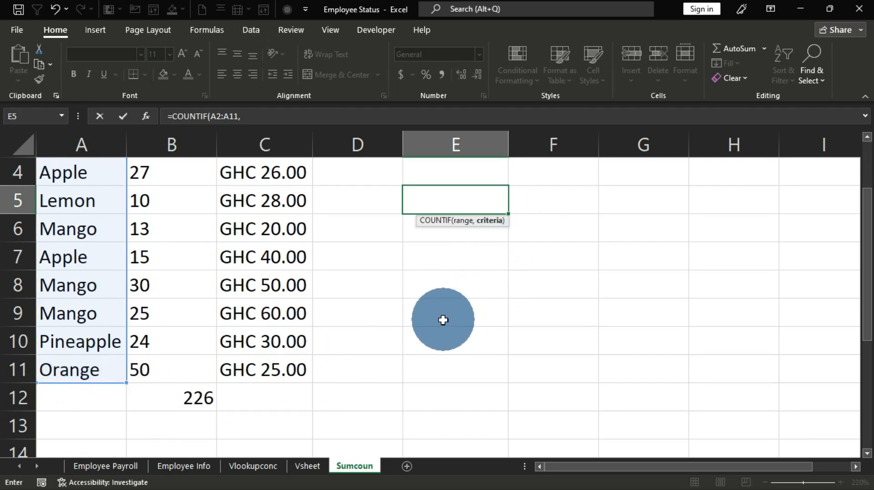
scroll(443, 320, up, 1)
click(552, 200)
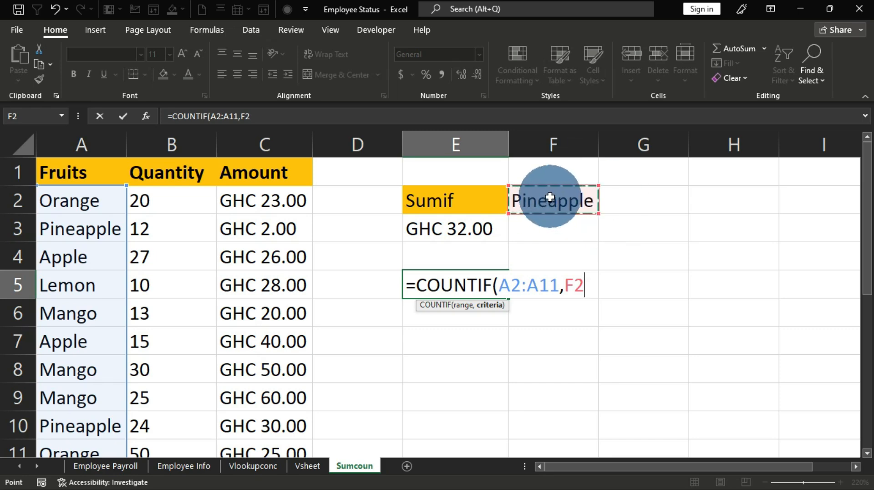
key(Return)
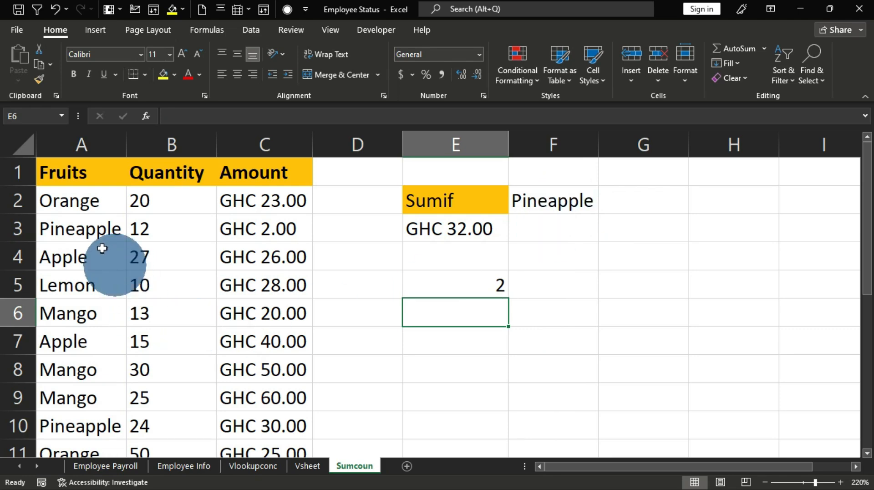
Check the Pineapple entries in the Fruits column, and choose Apple as the criterion fruit in F2
scroll(84, 237, down, 2)
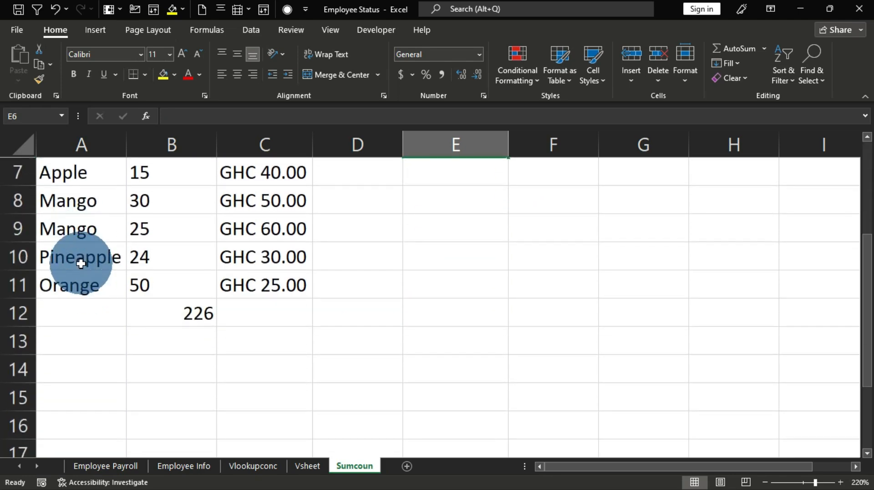
scroll(79, 264, up, 2)
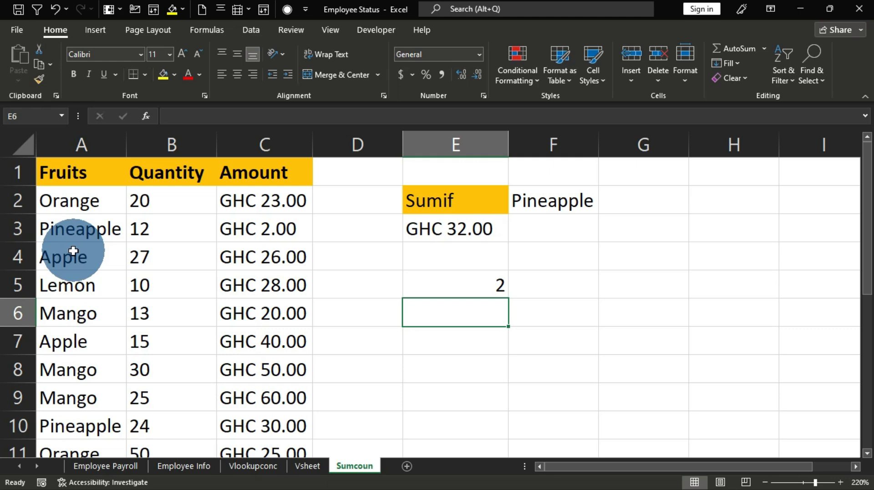
click(569, 204)
click(605, 208)
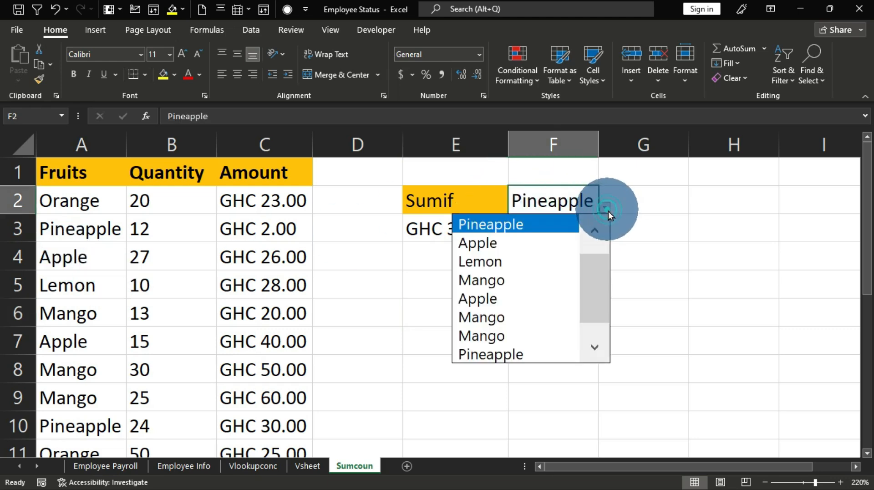
click(488, 246)
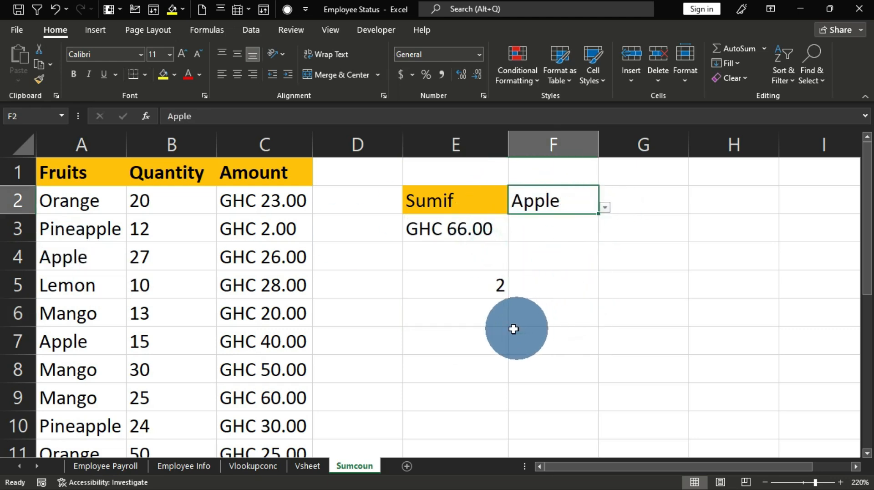
Check the Apple entries in the Fruits column, and choose Mango as the criterion fruit in F2
scroll(94, 267, down, 1)
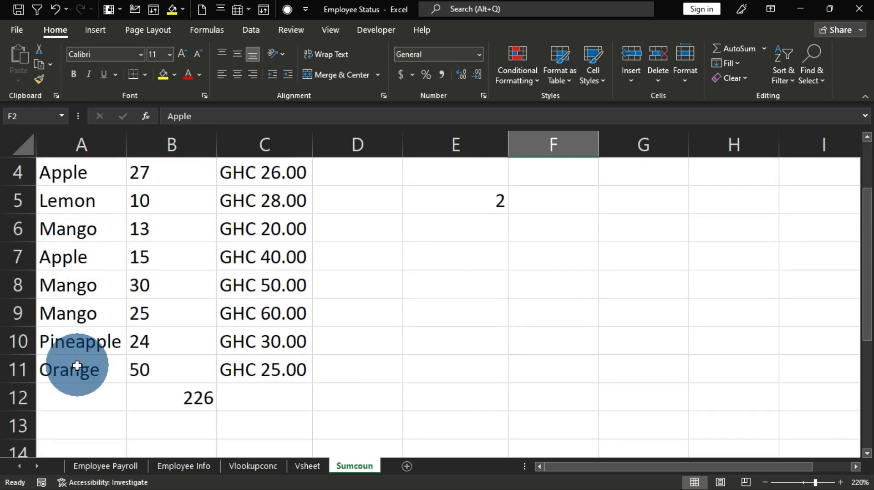
scroll(496, 254, up, 1)
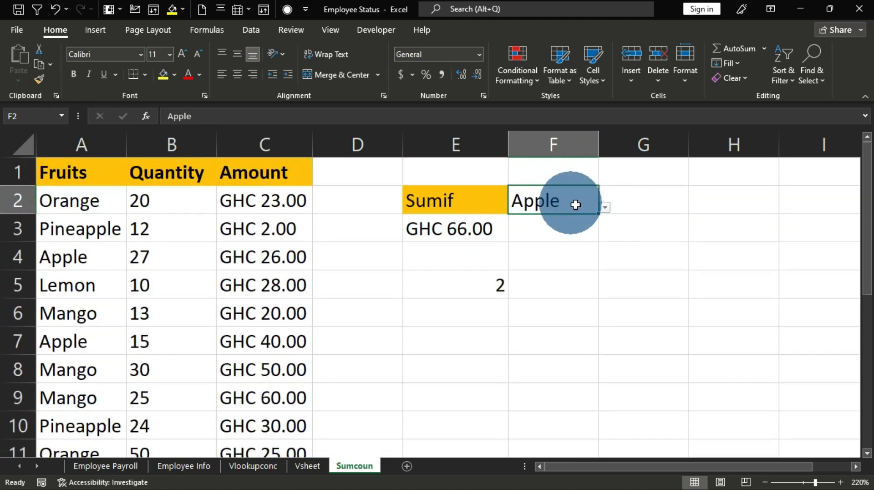
click(605, 207)
click(489, 298)
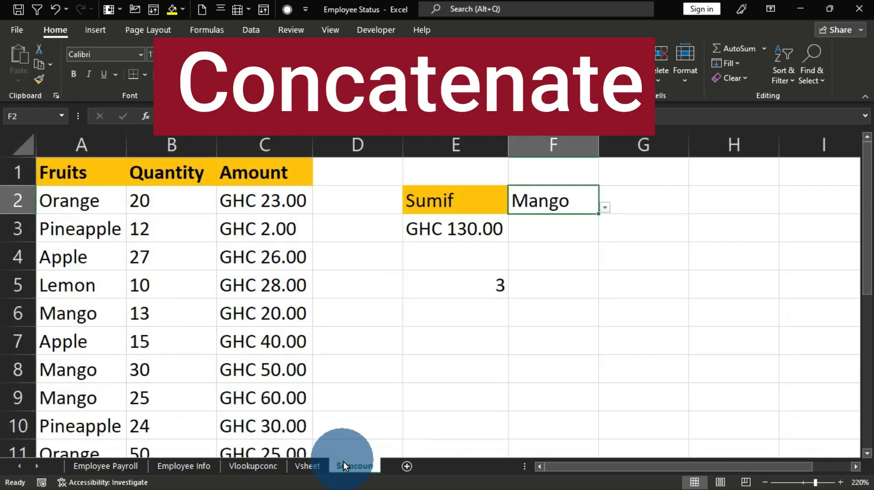
On the Vlookupconc sheet, clear the existing employee names from A2:A17
click(248, 465)
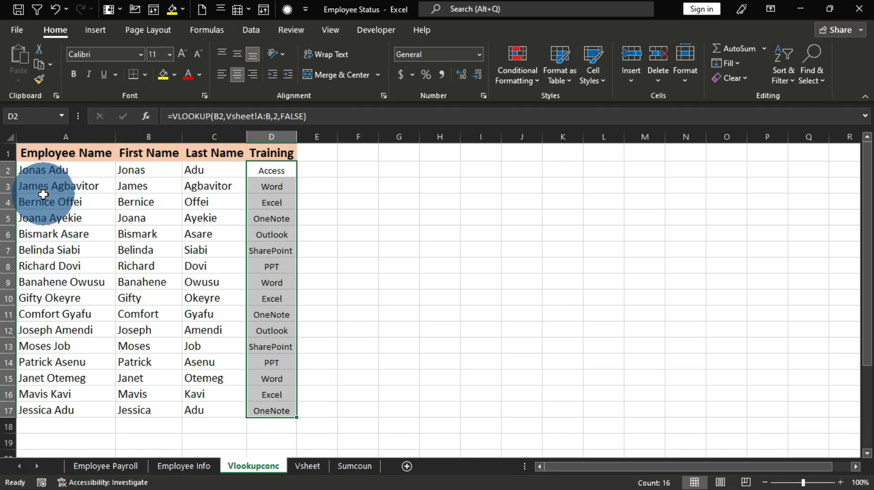
drag(37, 169, 49, 409)
key(Delete)
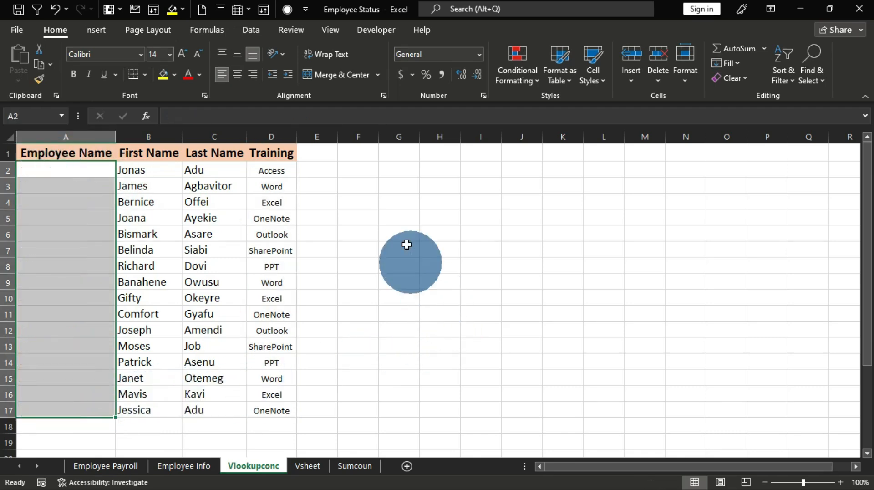
Join the first and last name with a space by entering =CONCATENATE(B2," ",C2) in G2
click(396, 171)
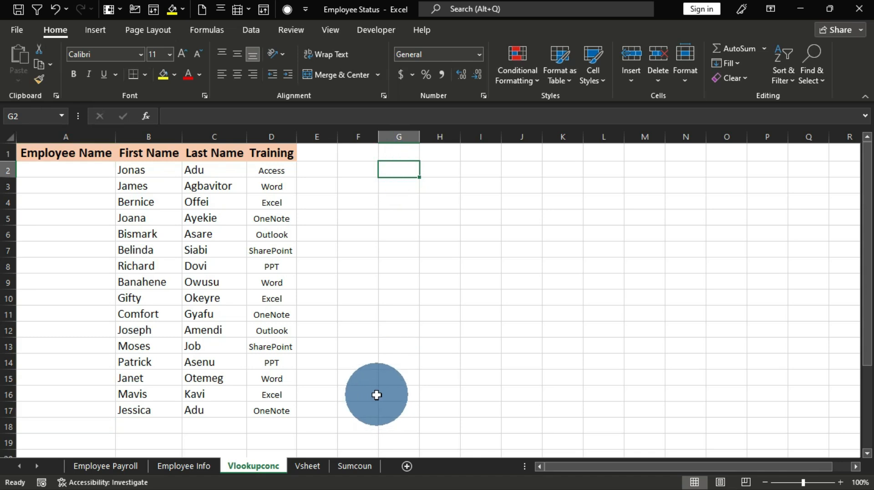
text(=conc)
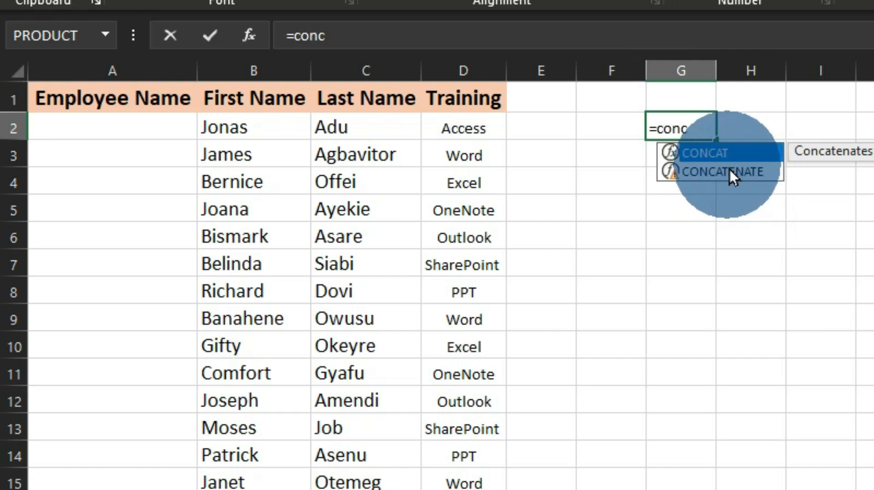
double_click(738, 173)
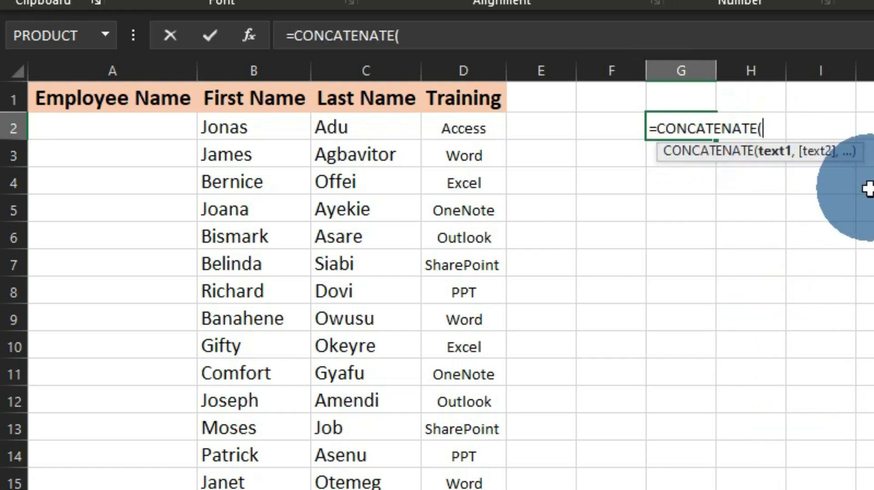
click(229, 129)
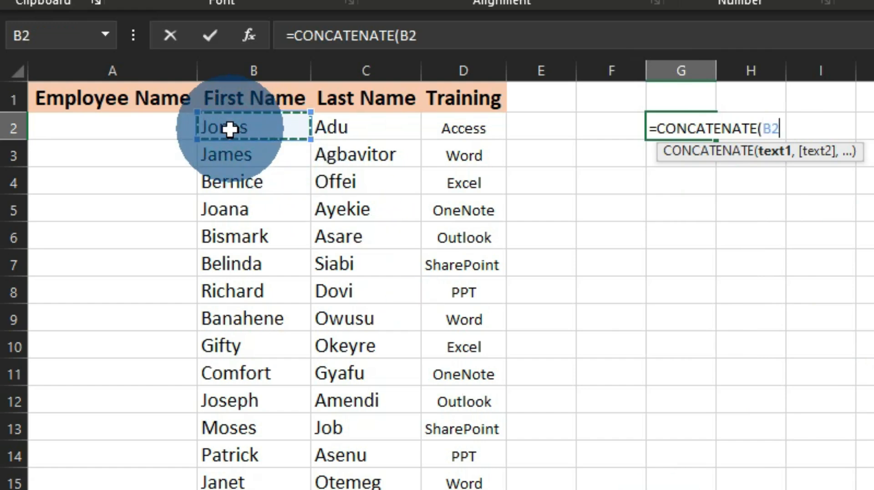
text(,)
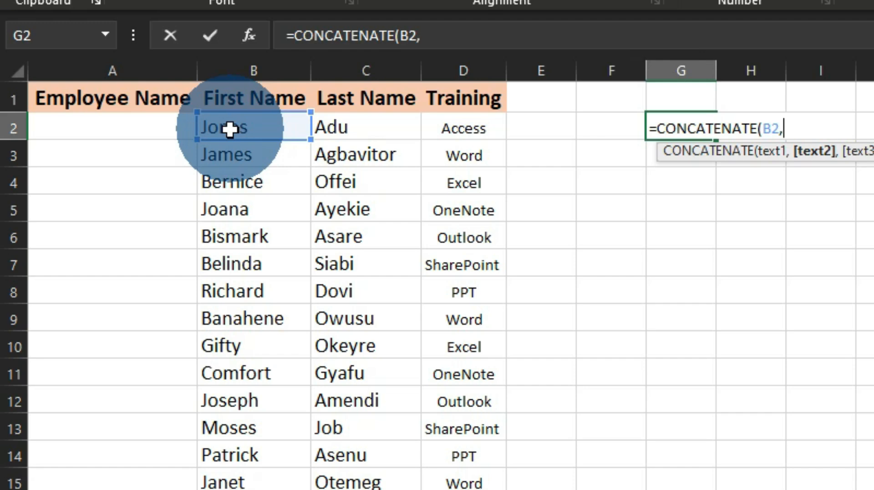
text(" ",)
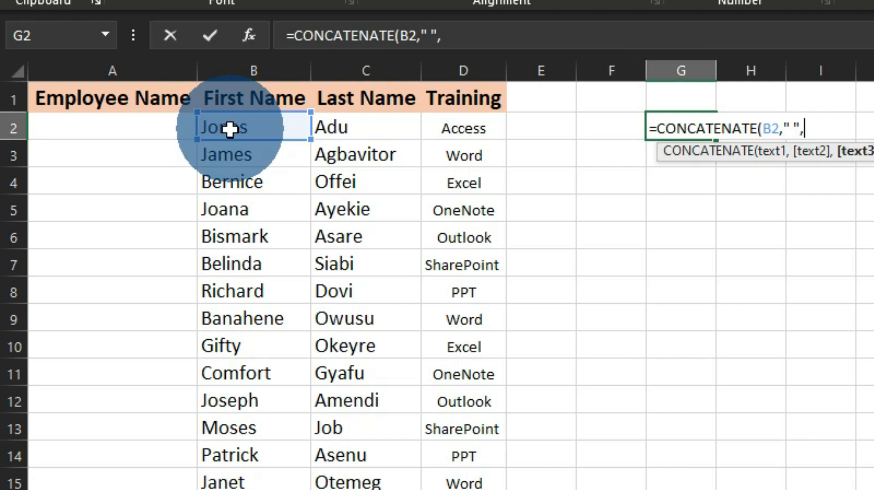
click(352, 129)
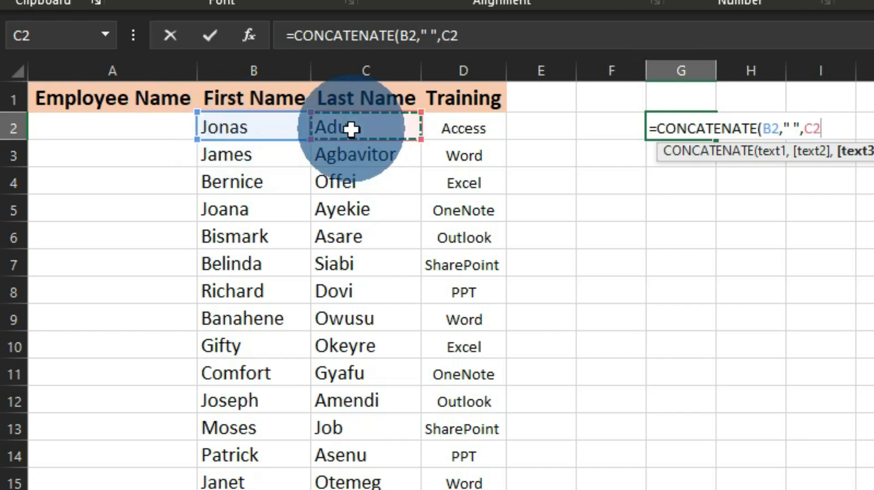
text())
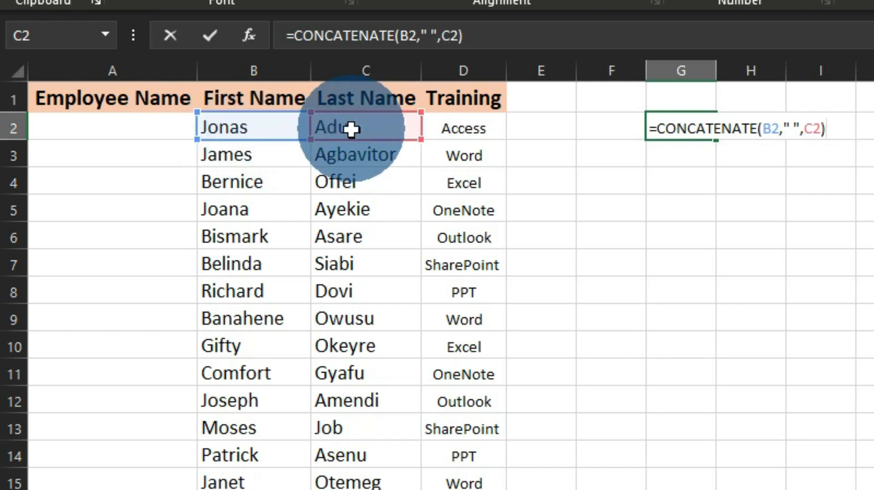
key(Return)
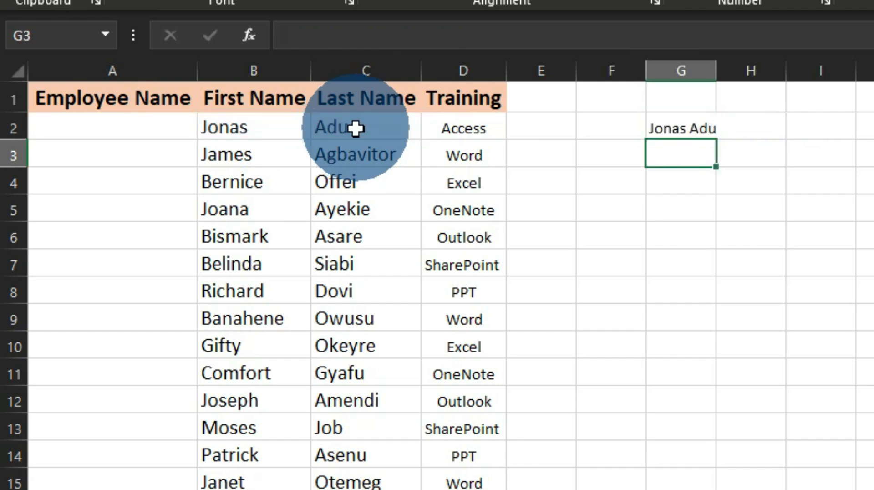
Fill the concatenation formula from G2 down to G17 and fit column G to the full names
drag(714, 79, 721, 77)
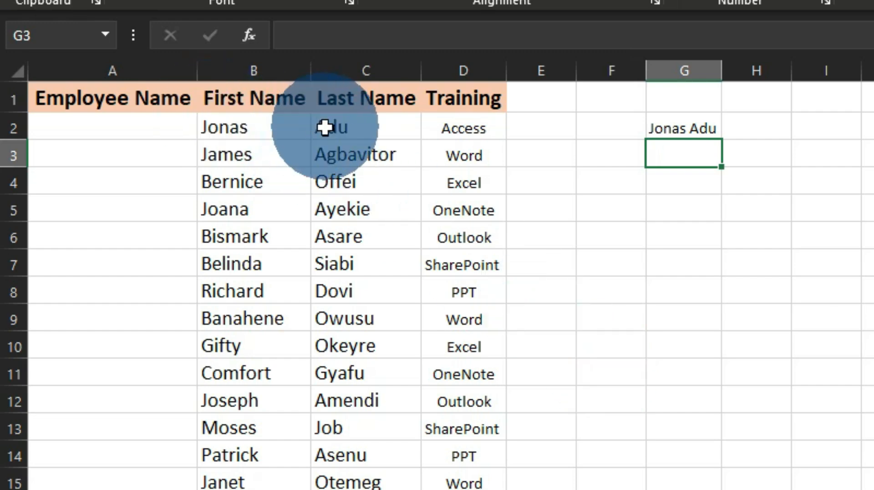
click(717, 135)
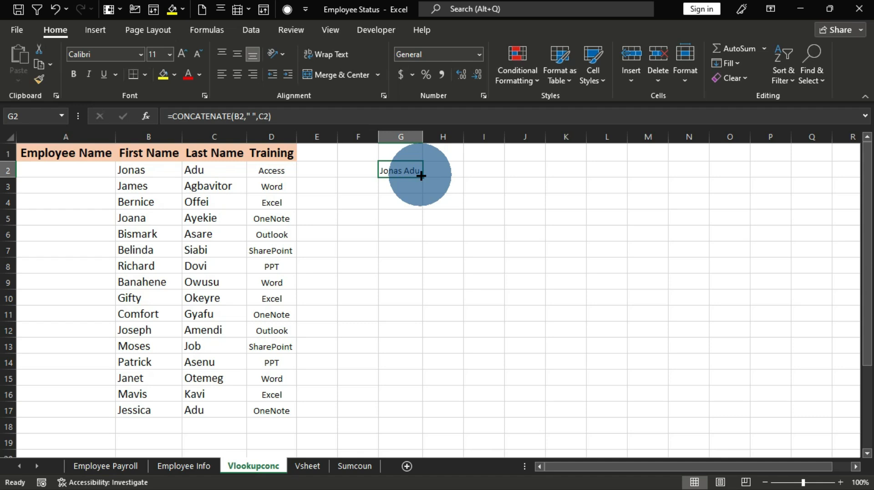
drag(421, 175, 390, 412)
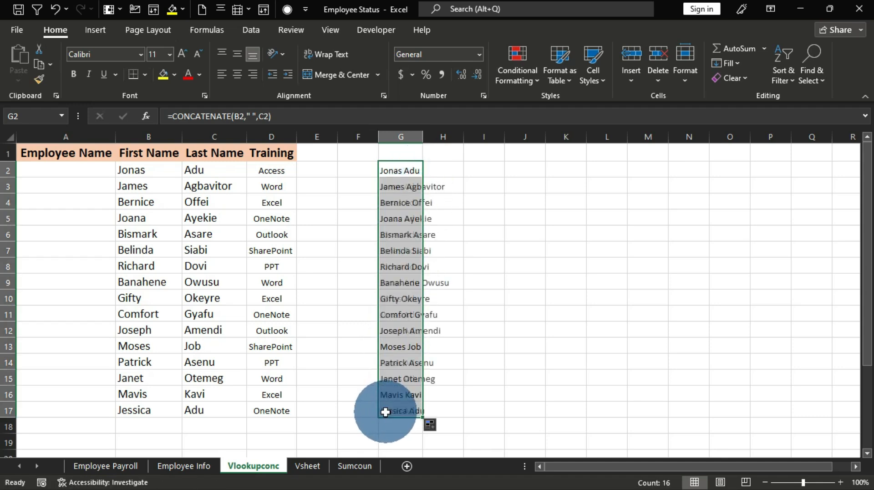
double_click(423, 141)
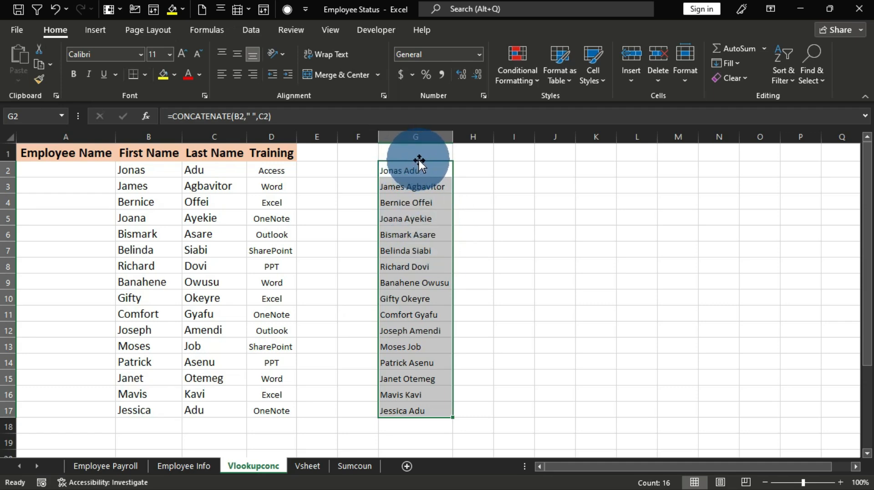
Move the full names from G2:G17 to A2:A17 and copy the formatting of B2 onto them with Format Painter
drag(419, 158, 72, 175)
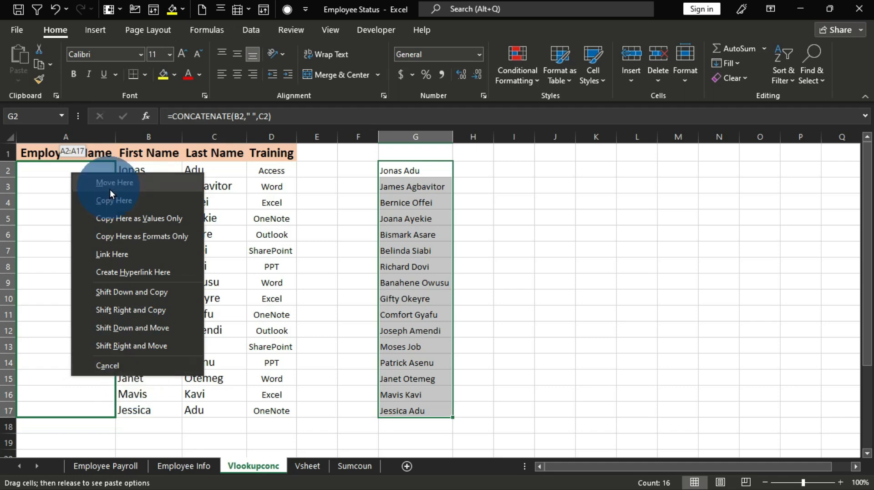
click(143, 182)
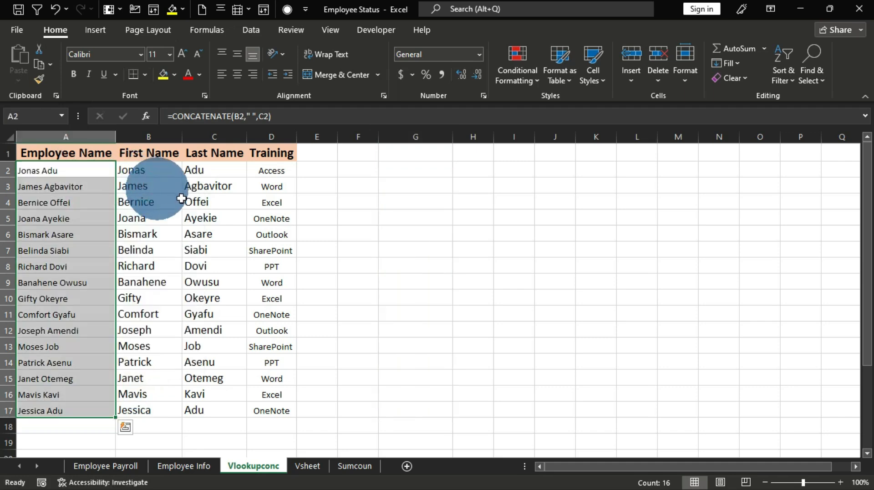
click(137, 174)
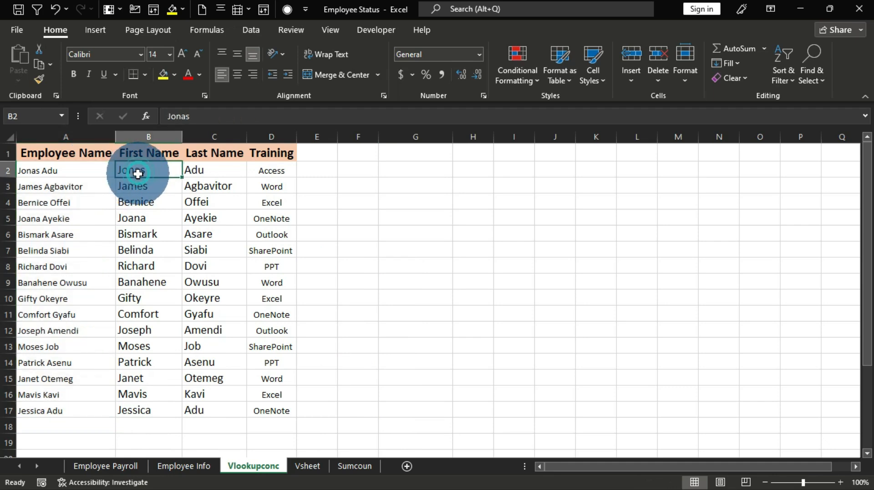
click(40, 82)
drag(46, 170, 42, 409)
click(460, 295)
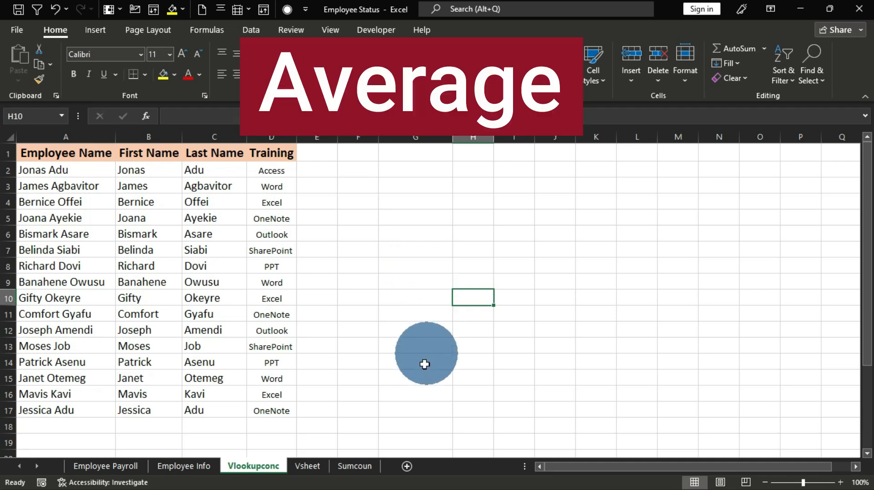
On the Sumcoun sheet, replace the sum in B12 with the AutoSum Average of the quantities, =AVERAGE(B2:B11)
click(355, 465)
scroll(388, 385, down, 1)
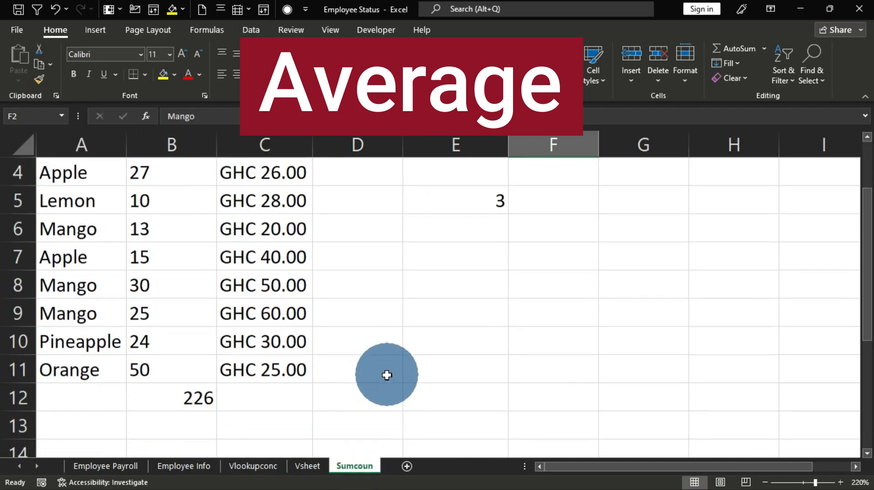
click(178, 399)
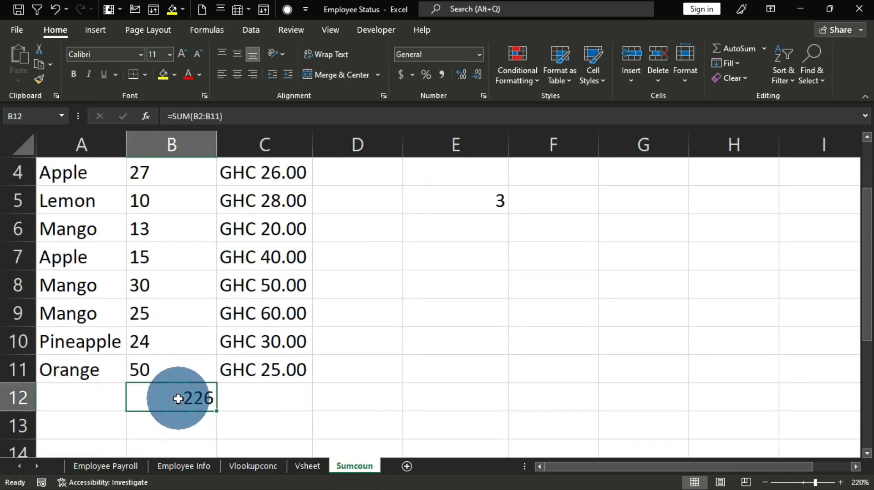
key(Delete)
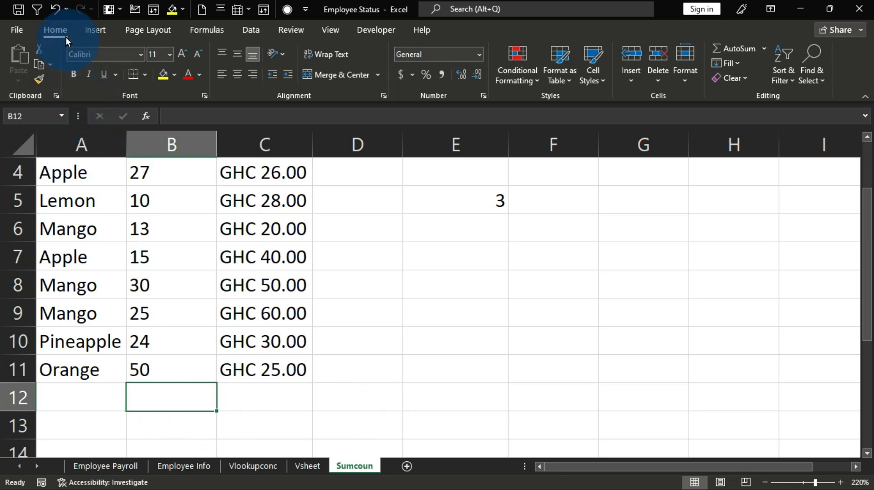
click(763, 49)
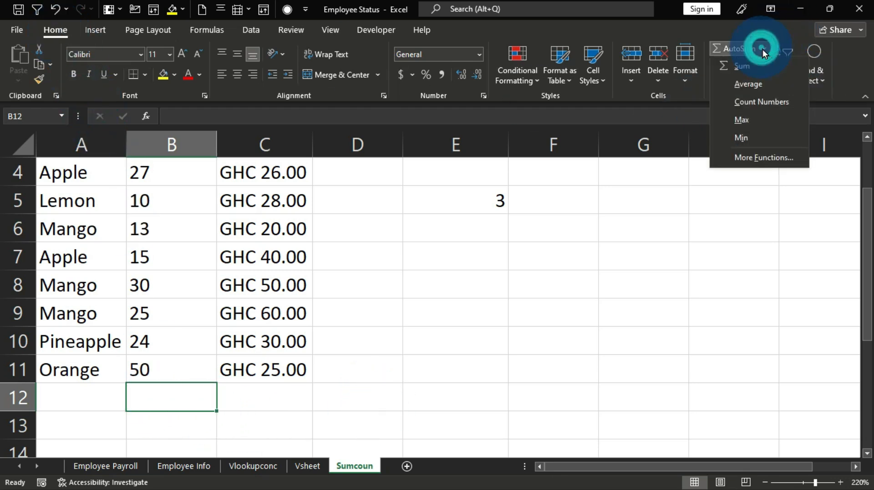
click(756, 85)
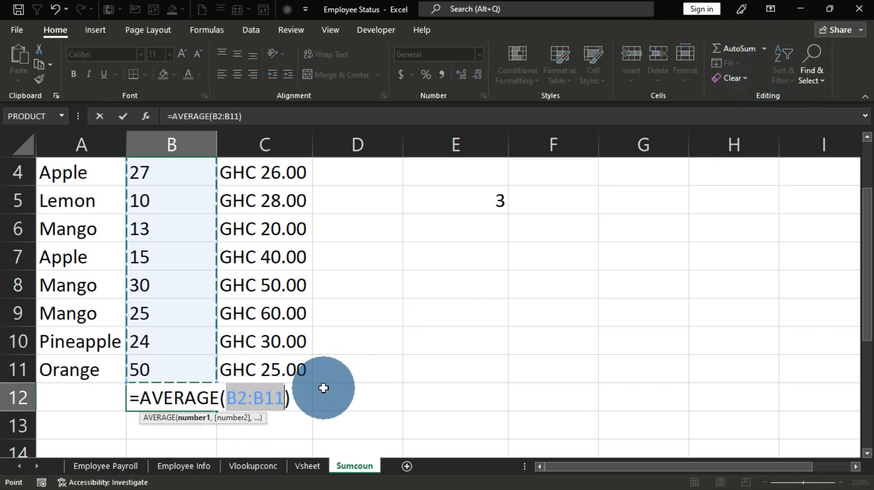
key(Return)
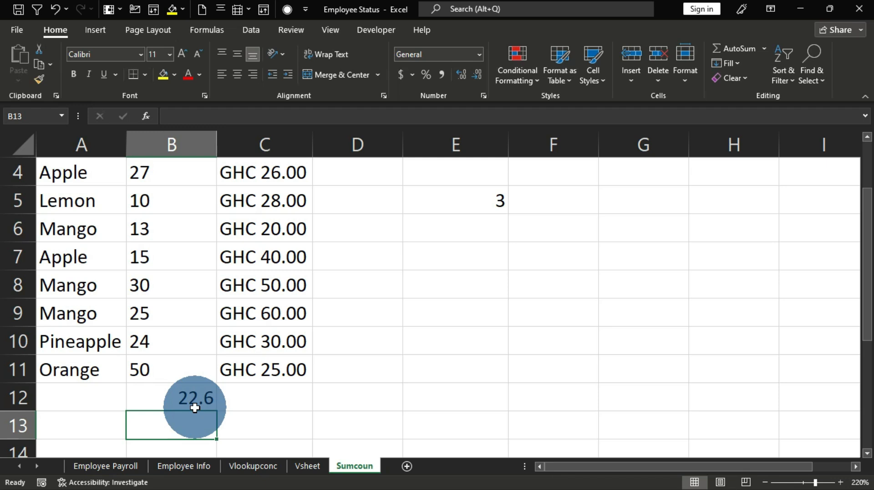
Clear B12 and build the Quantity average manually as =AVERAGE(B2:B11), picking the first and last quantity cells
scroll(172, 318, up, 1)
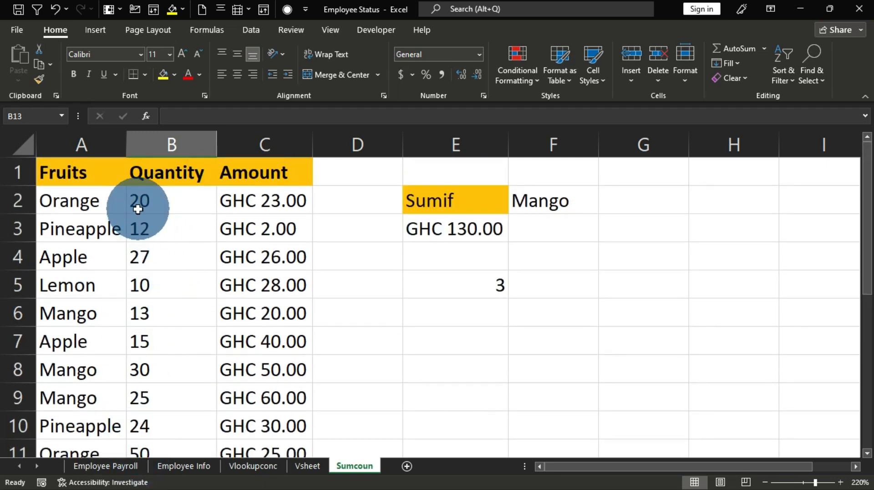
scroll(139, 210, down, 2)
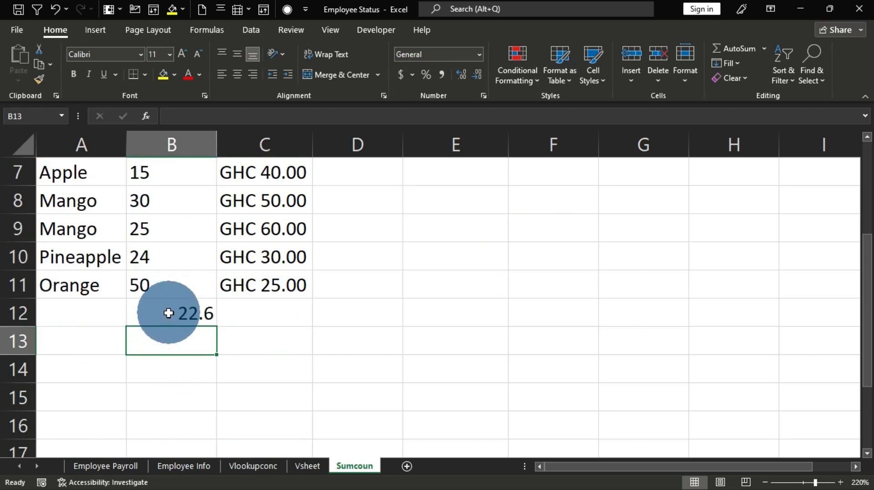
click(170, 309)
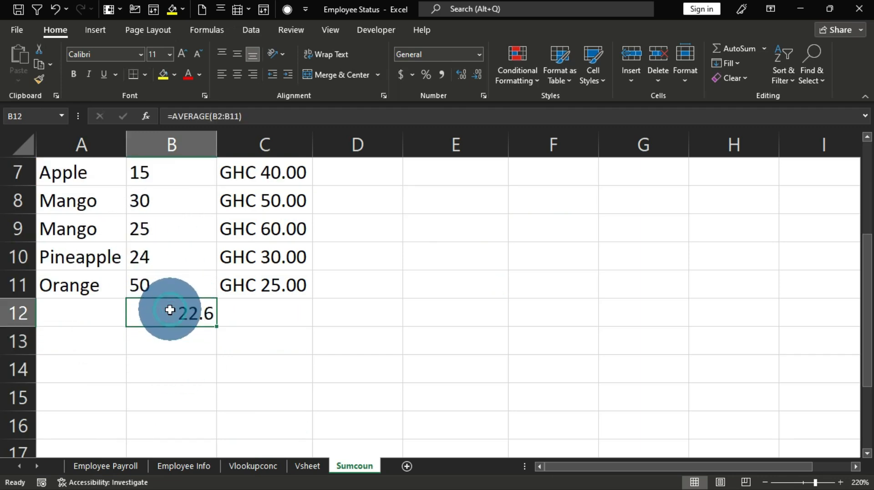
key(Delete)
text(=)
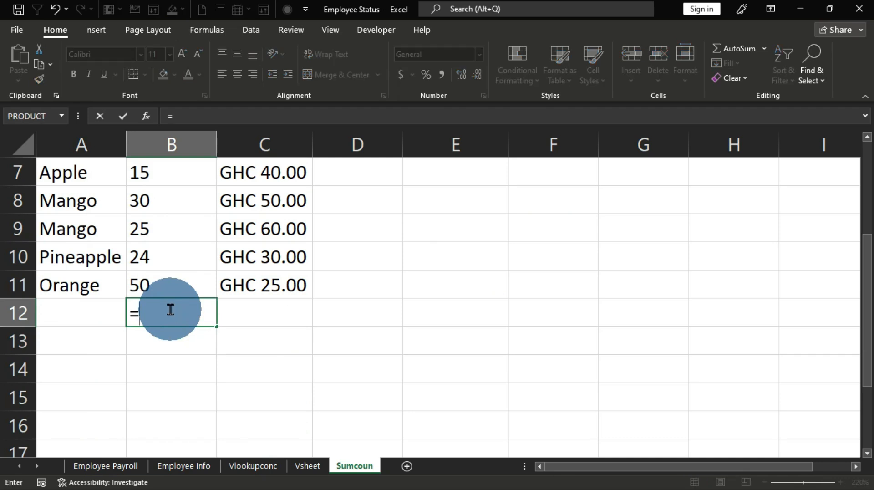
text(ave)
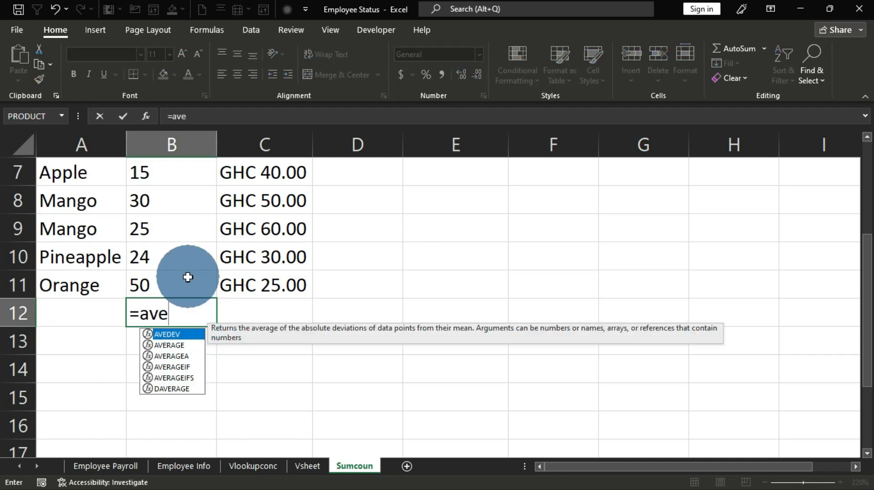
double_click(180, 344)
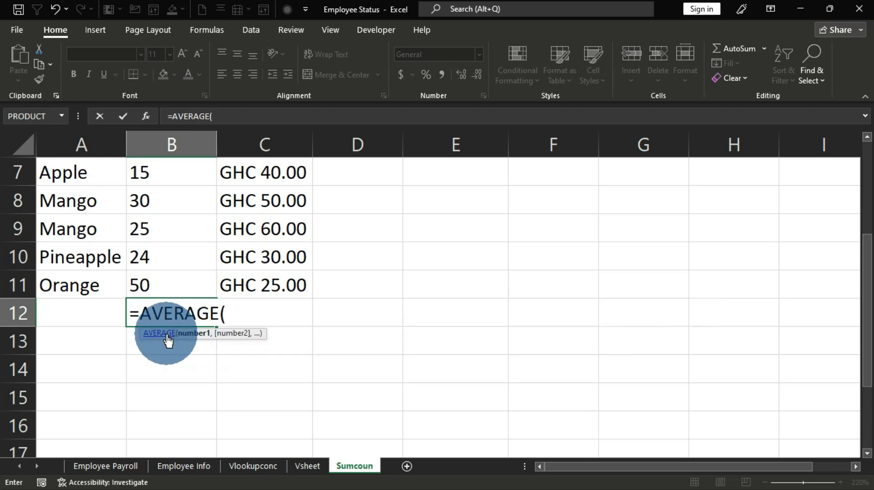
scroll(168, 339, up, 2)
click(146, 203)
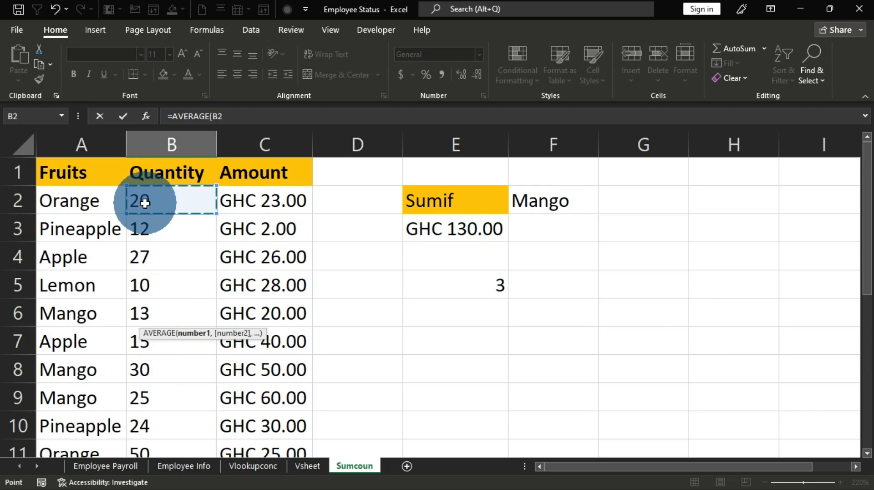
text(:)
scroll(211, 277, down, 3)
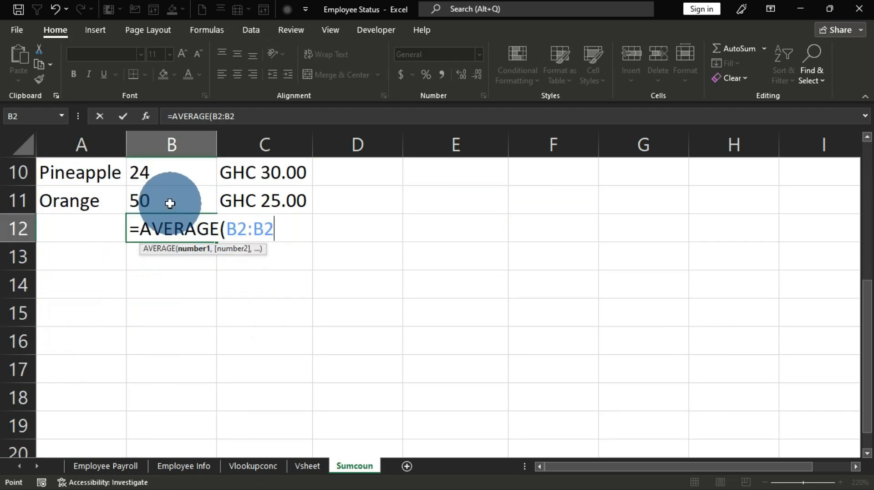
click(170, 203)
key(Return)
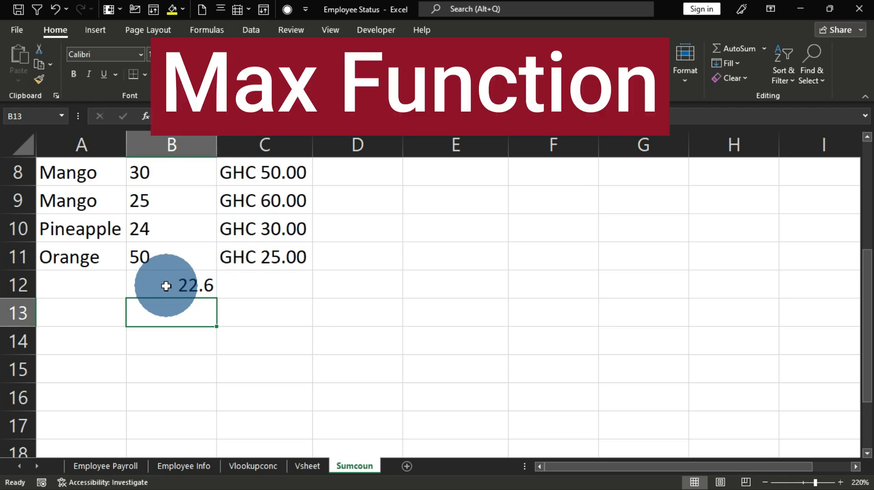
scroll(359, 332, up, 2)
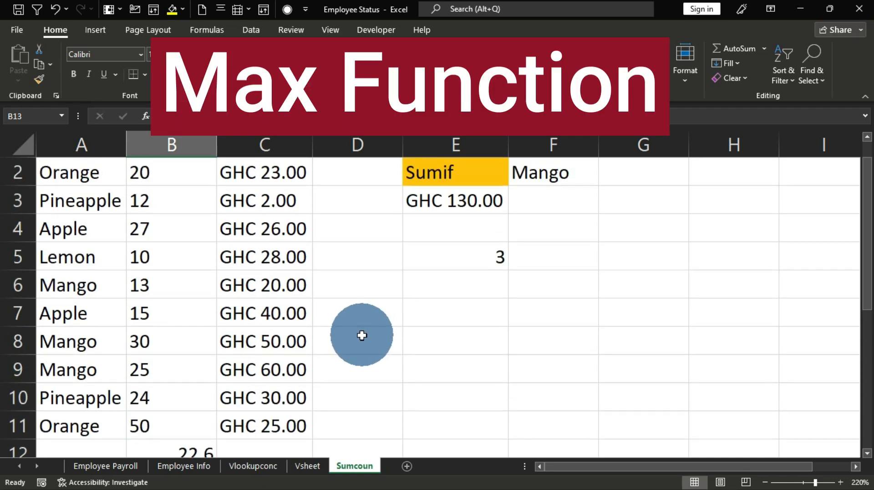
Clear the average from B12 and insert the AutoSum Max of the Quantity values, =MAX(B2:B11)
scroll(362, 335, up, 1)
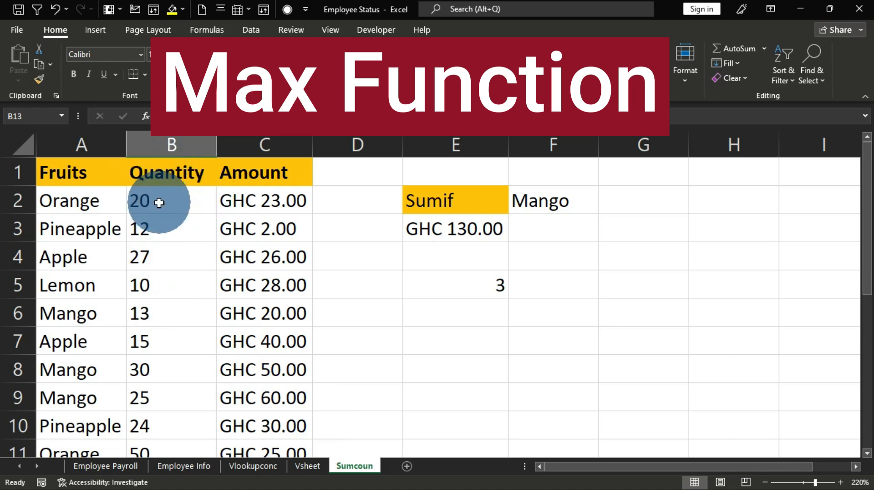
drag(156, 200, 159, 383)
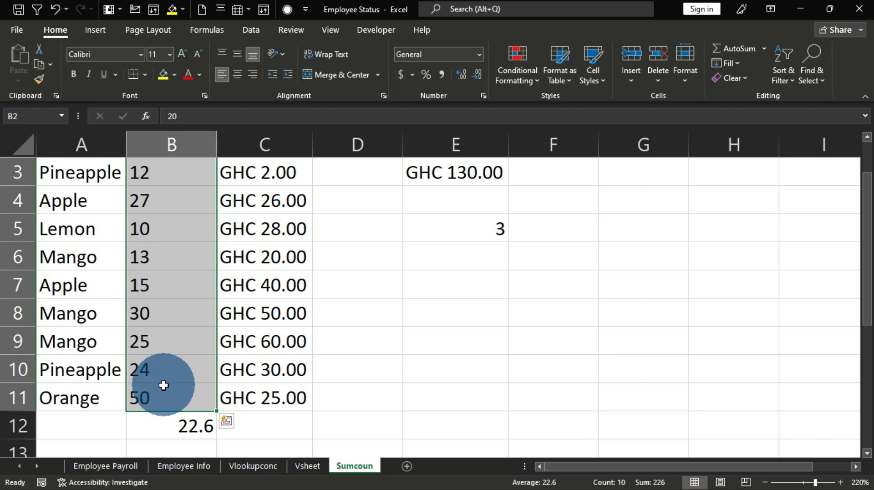
scroll(370, 419, down, 1)
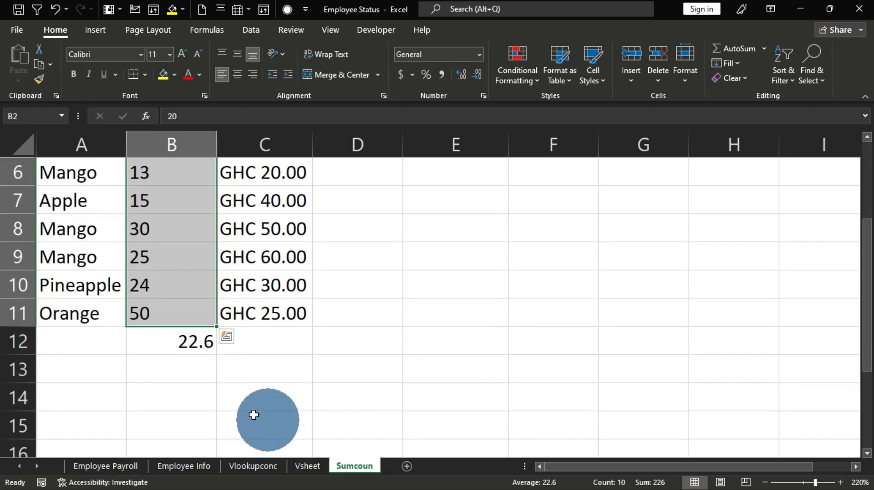
click(177, 346)
key(Delete)
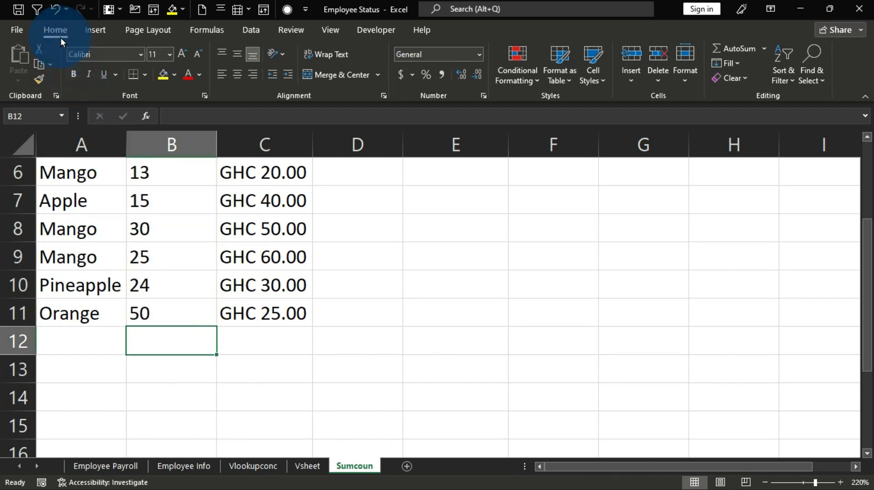
click(761, 47)
click(760, 121)
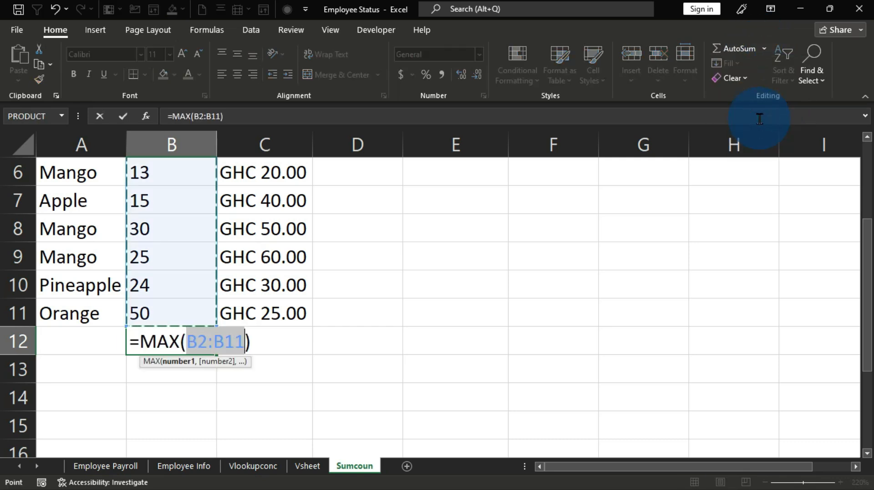
key(Return)
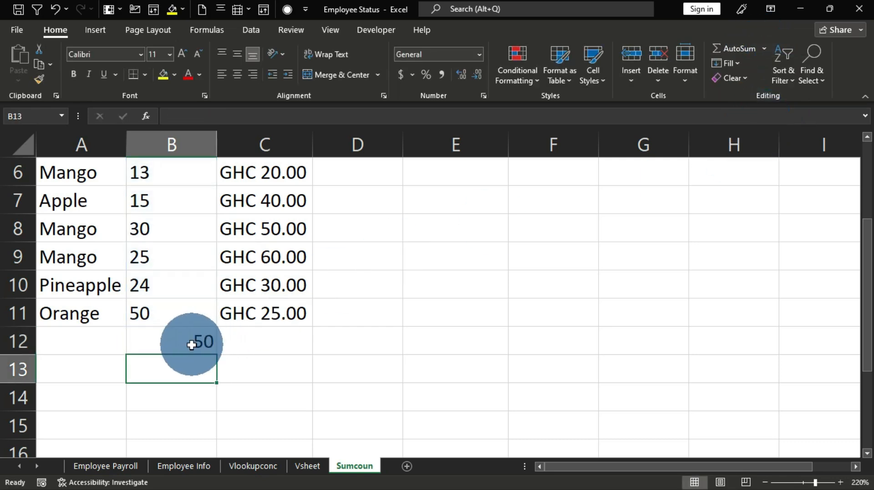
scroll(165, 341, up, 2)
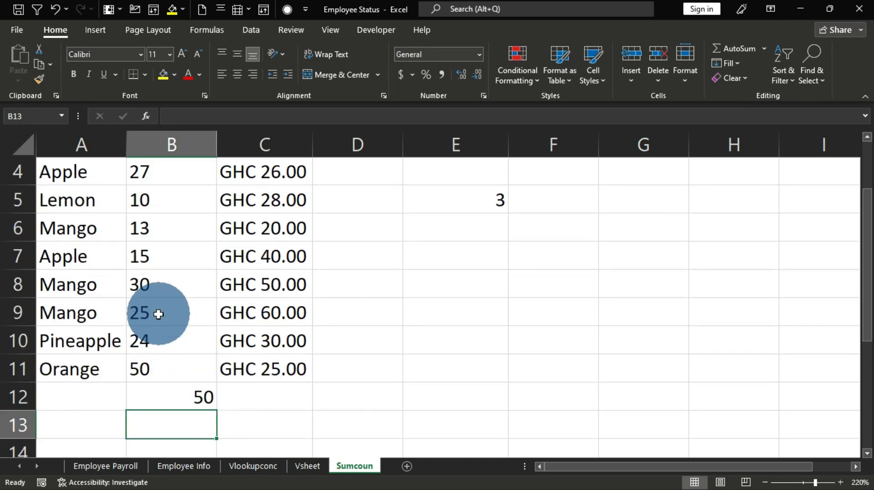
scroll(166, 220, down, 2)
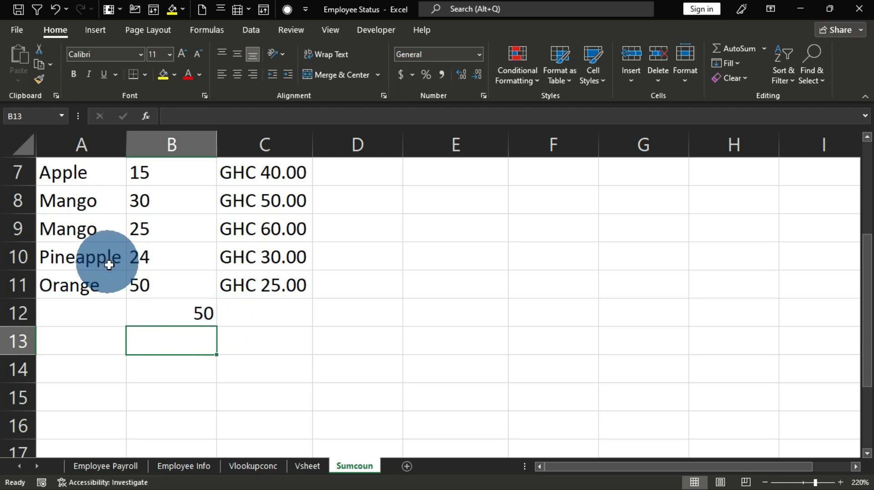
Clear B12 and build the maximum manually as =MAX(B2:B11), picking the first and last quantity cells
click(164, 312)
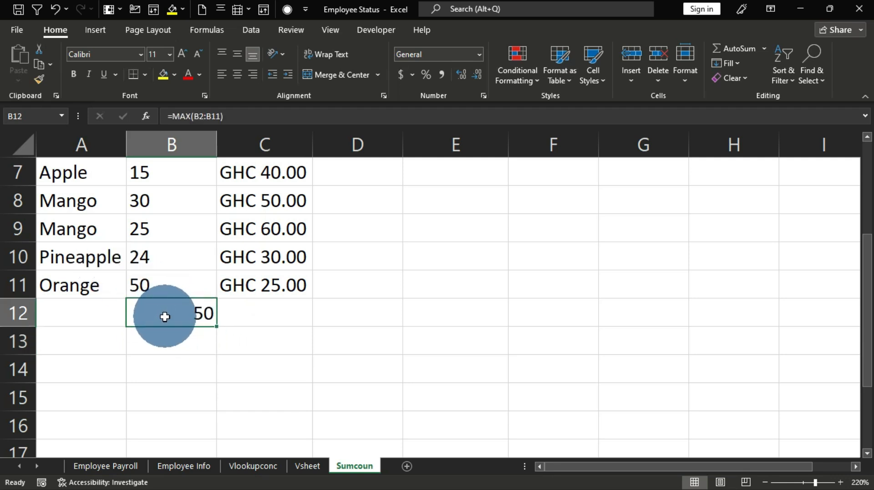
key(Delete)
text(=)
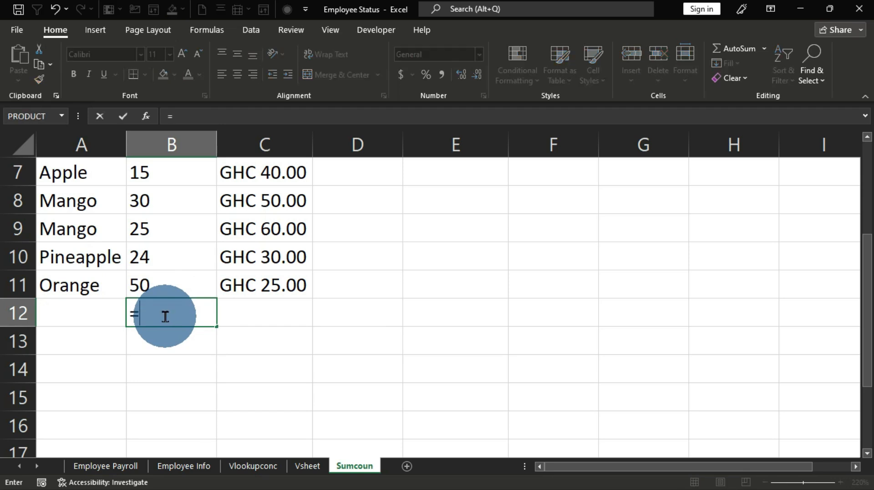
text(max)
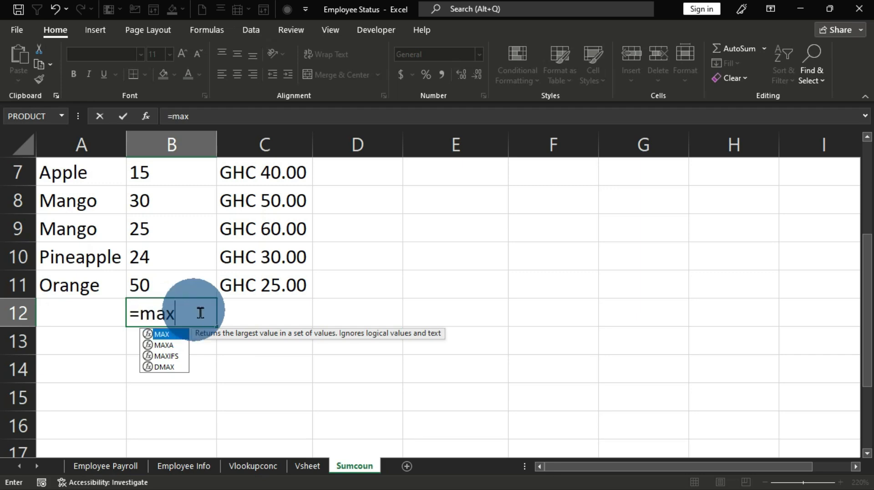
double_click(169, 335)
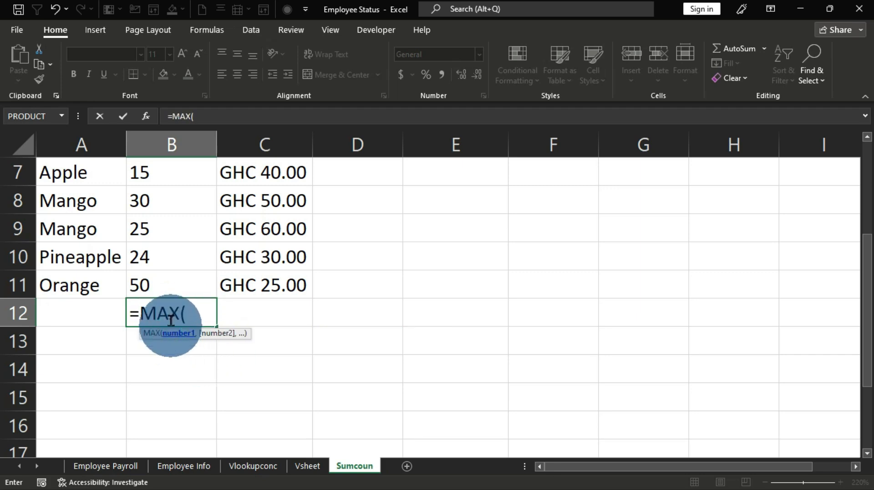
scroll(168, 269, up, 2)
click(159, 205)
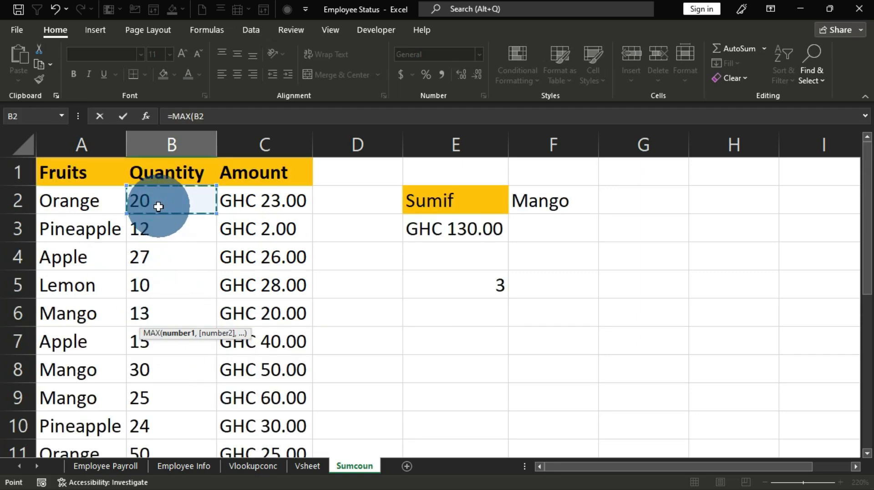
text(:)
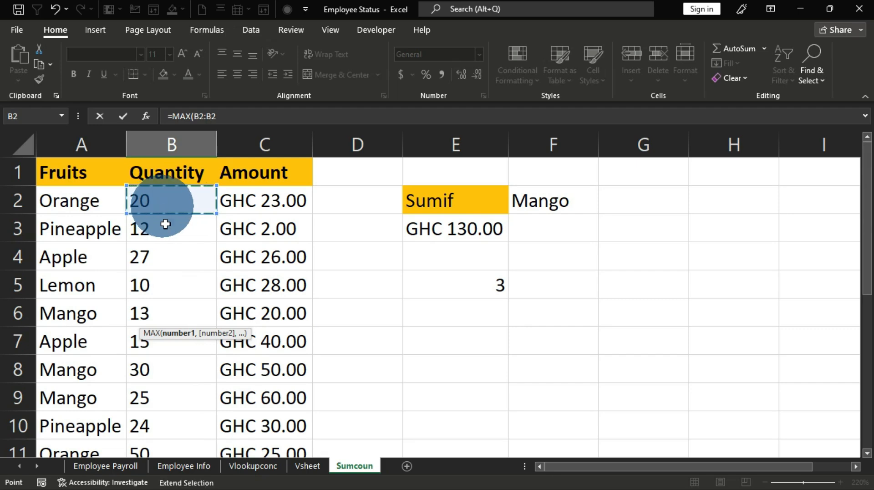
scroll(172, 255, down, 2)
click(171, 279)
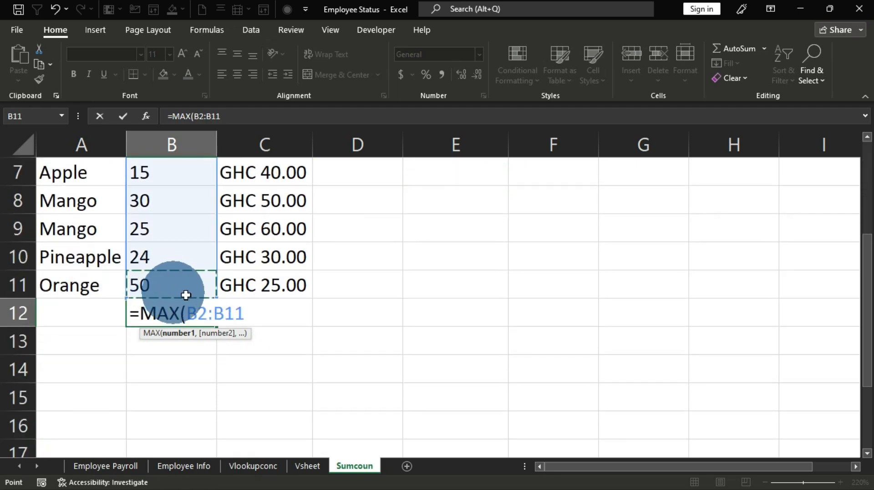
scroll(140, 265, up, 2)
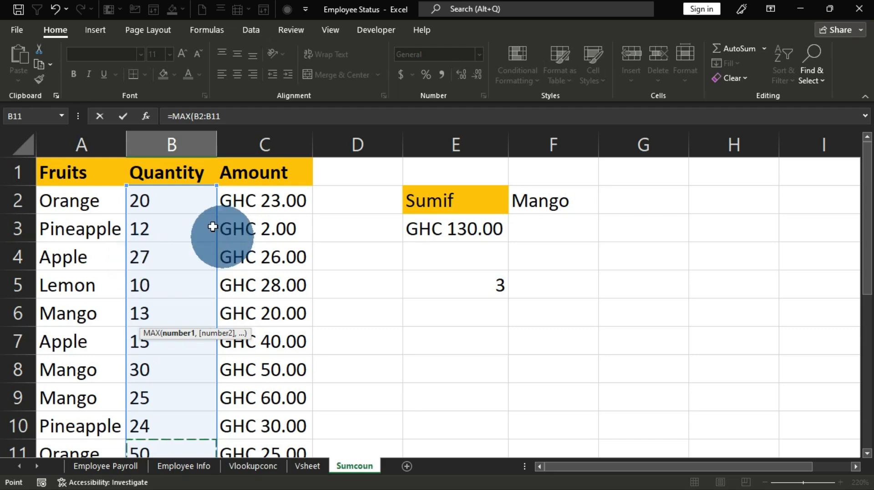
key(Return)
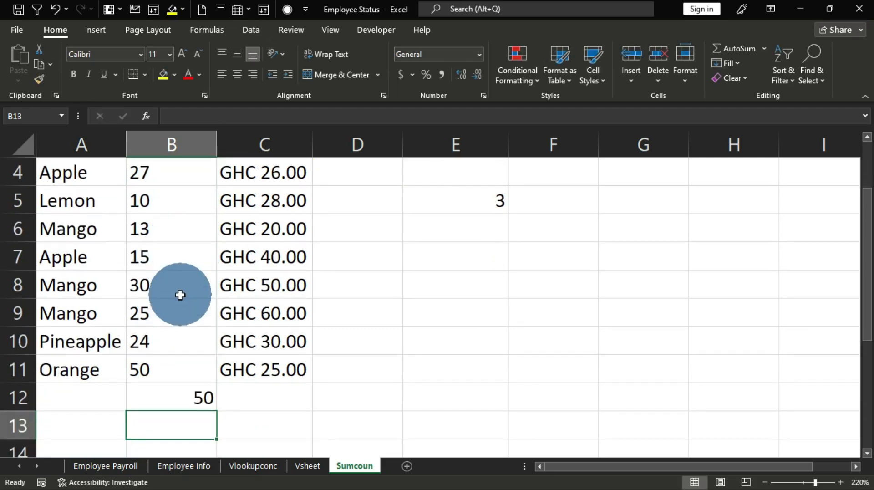
Replace the maximum in B12 with the AutoSum Min of the Quantity values, =MIN(B2:B11)
click(179, 400)
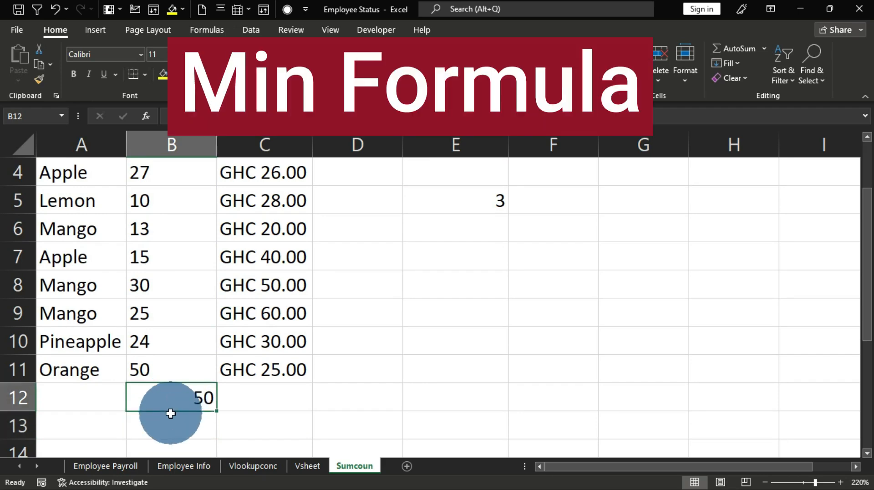
key(Delete)
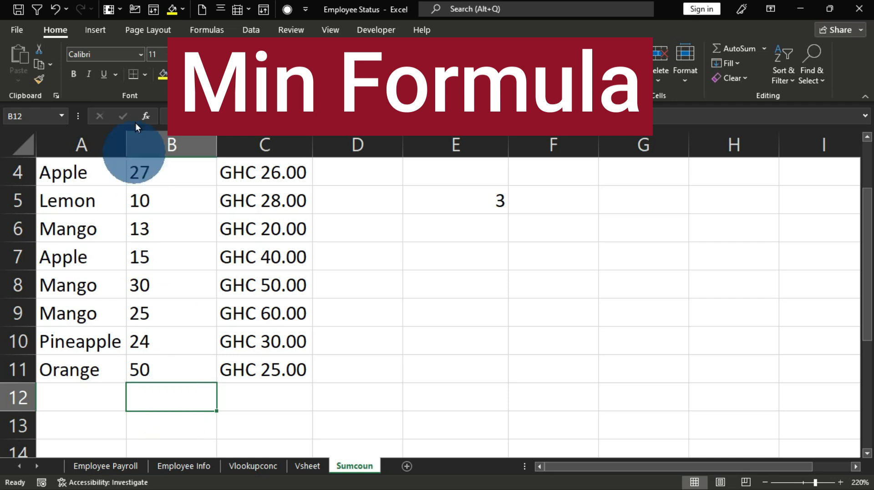
click(766, 49)
click(749, 139)
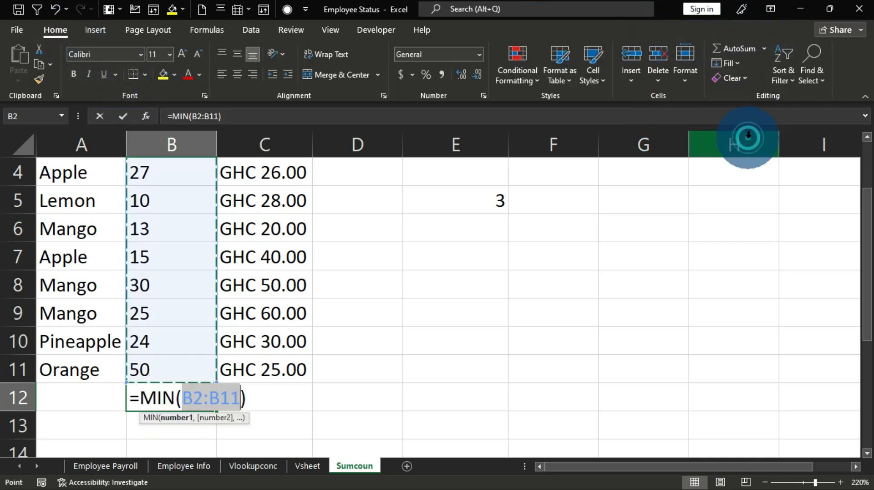
key(Return)
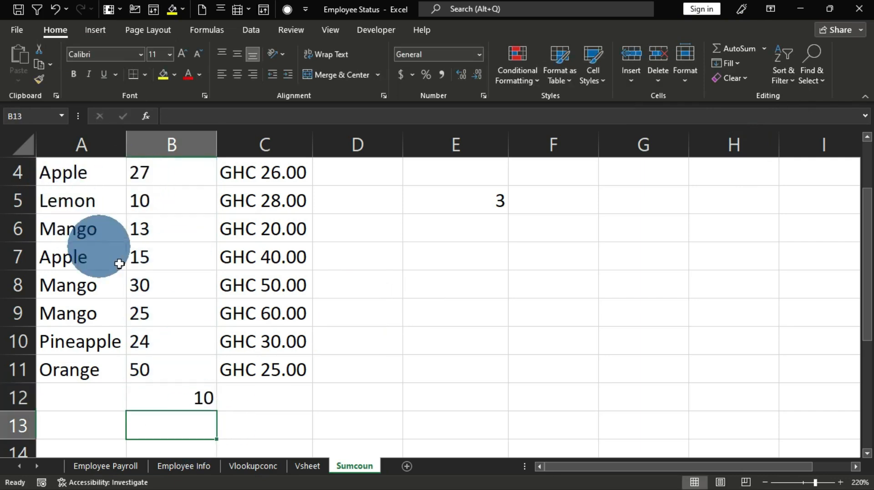
scroll(182, 400, up, 1)
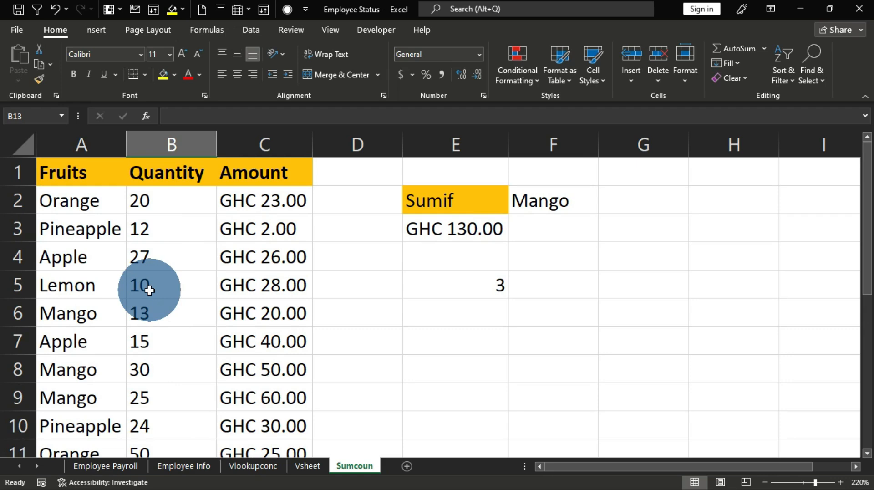
scroll(146, 287, down, 2)
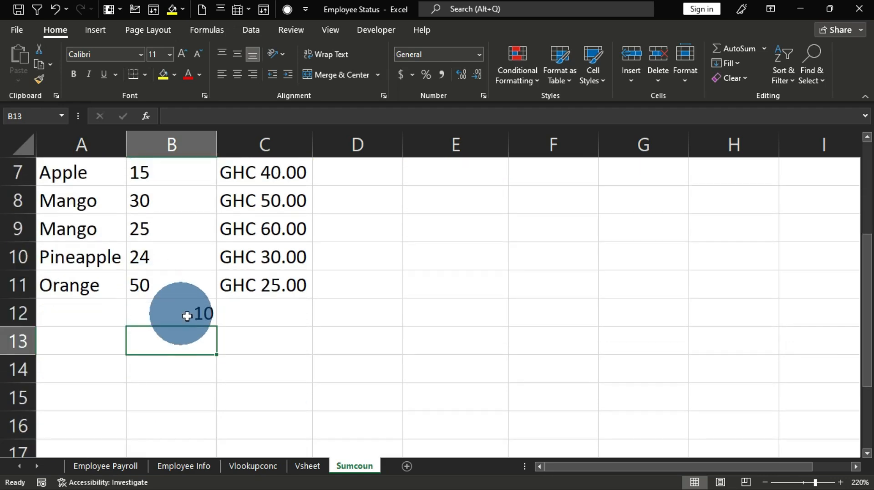
Clear B12 and build the Quantity minimum manually as =MIN(B2:B11)
click(163, 314)
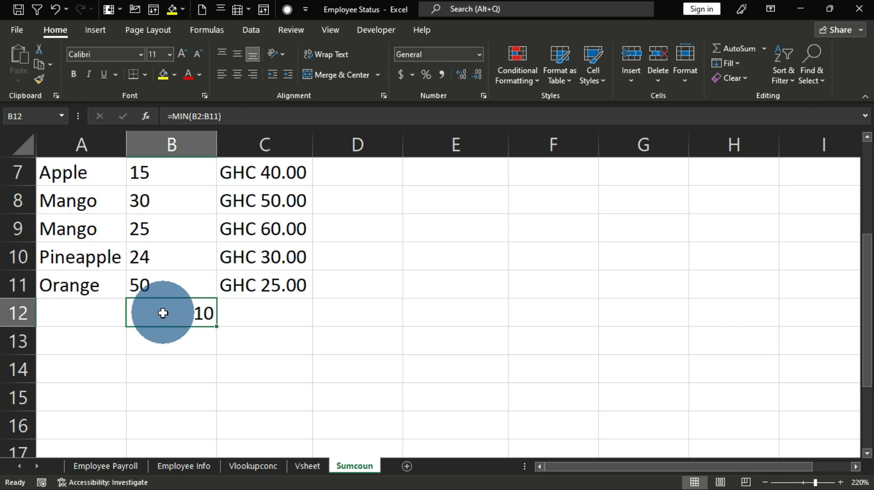
key(Delete)
text(=MIN()
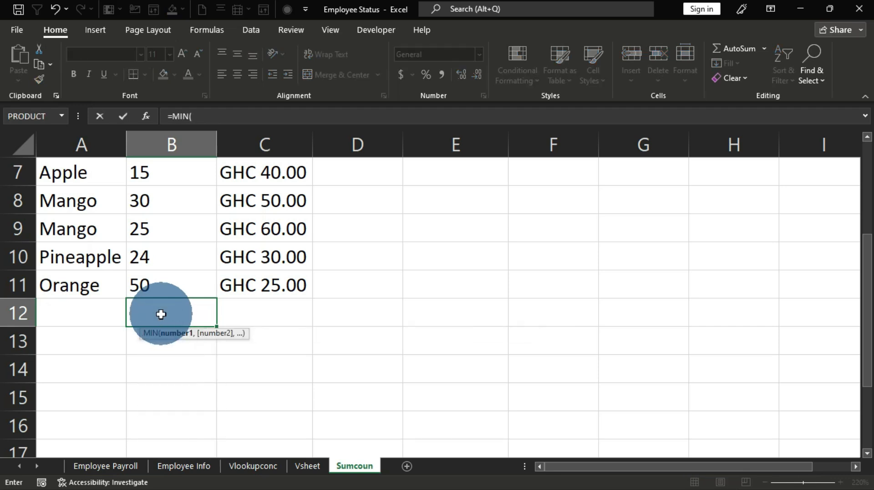
scroll(160, 312, up, 2)
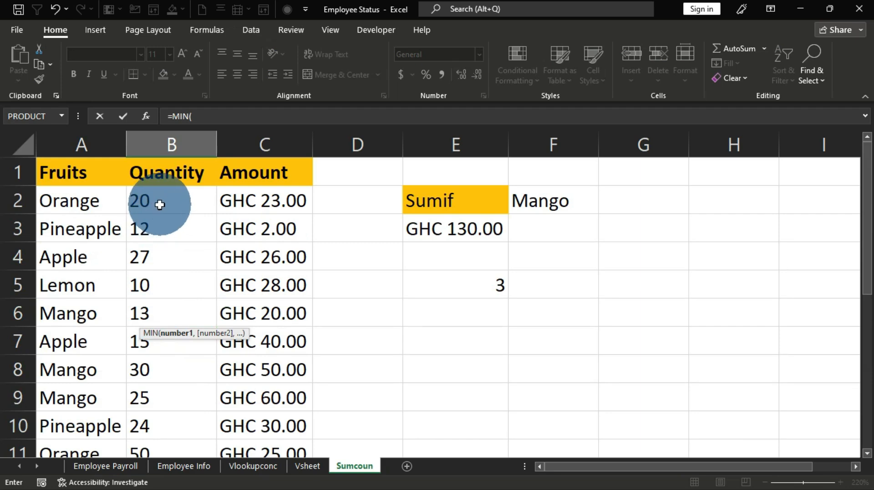
click(159, 204)
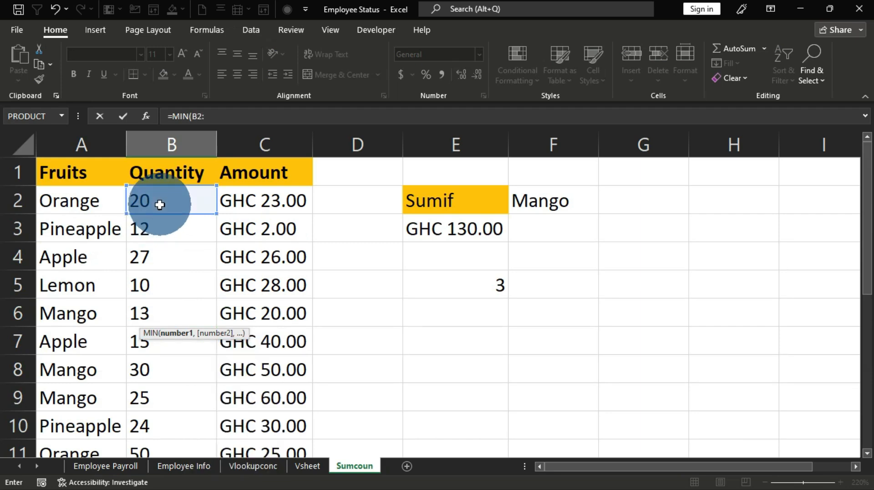
text(:)
scroll(160, 214, down, 1)
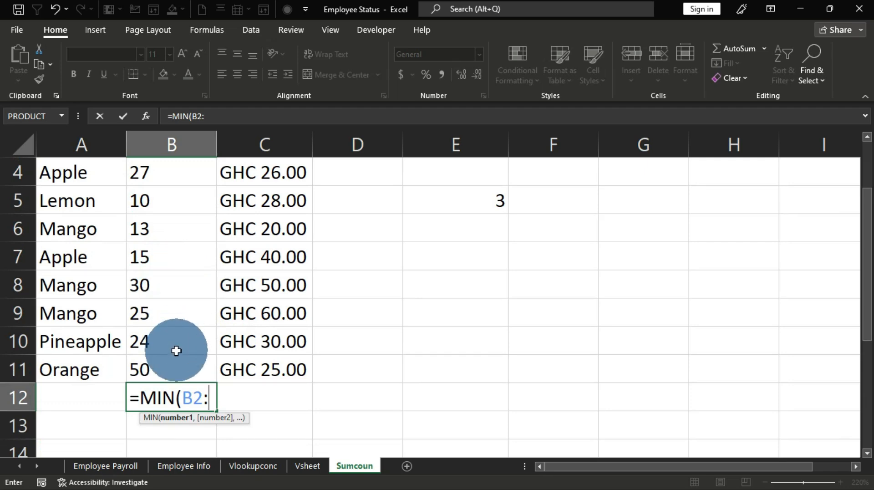
text(B11)
key(Return)
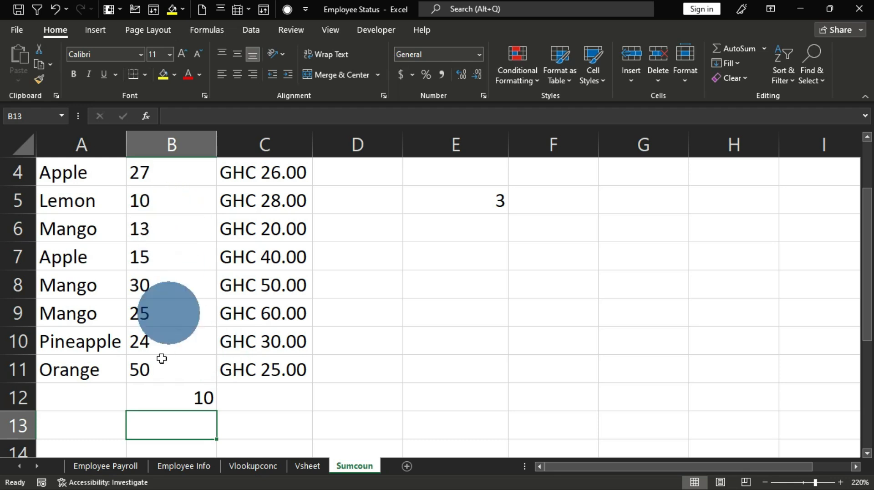
Delete the minimum formula from B12 below the Quantity column
click(160, 395)
key(Delete)
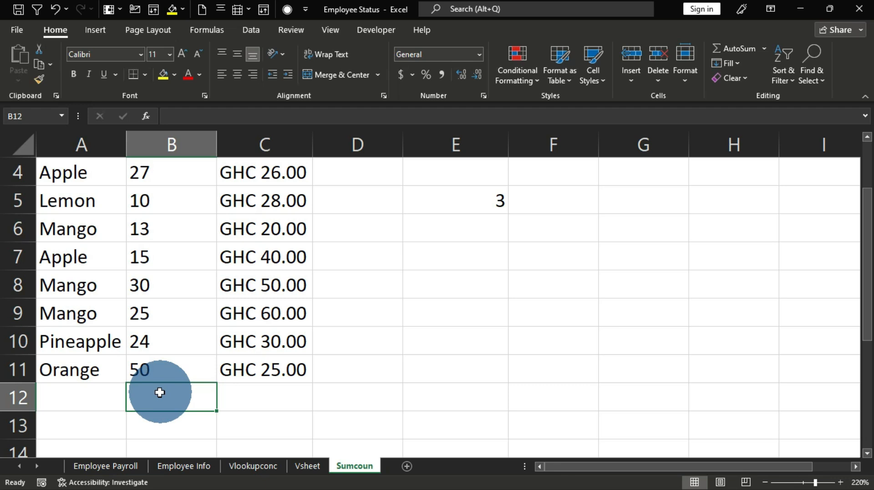
scroll(170, 391, up, 1)
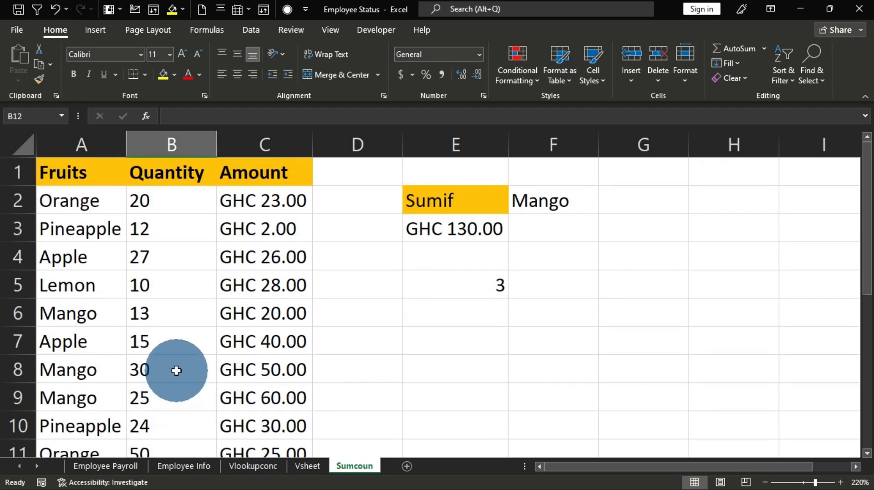
scroll(176, 369, down, 1)
scroll(173, 364, up, 1)
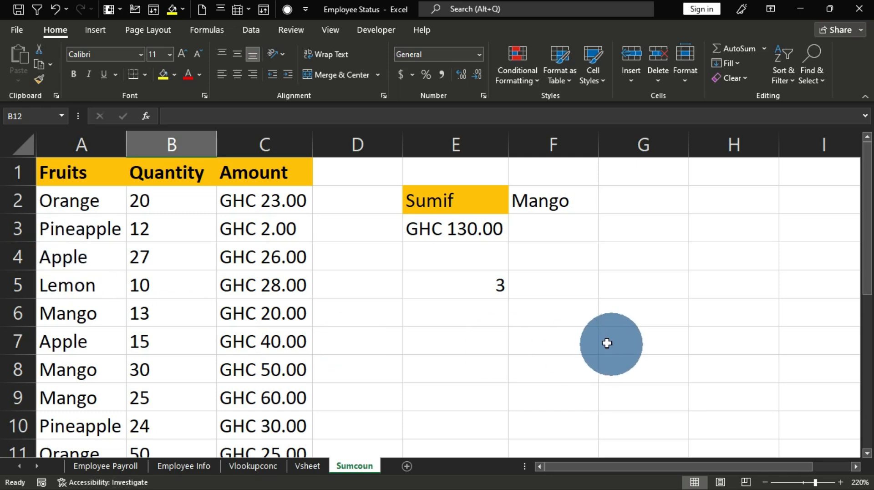
Enter =LEN(F2) in F6 to count the characters of the fruit name, and select the result cell
click(565, 316)
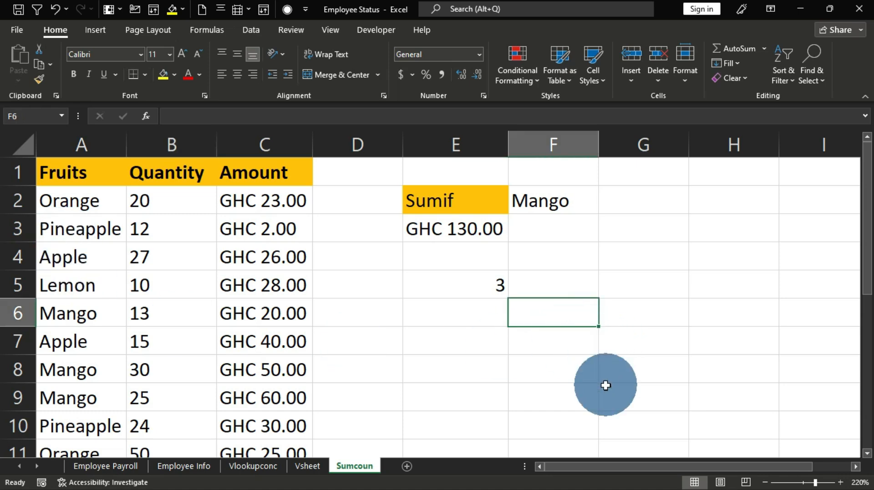
text(=LEN()
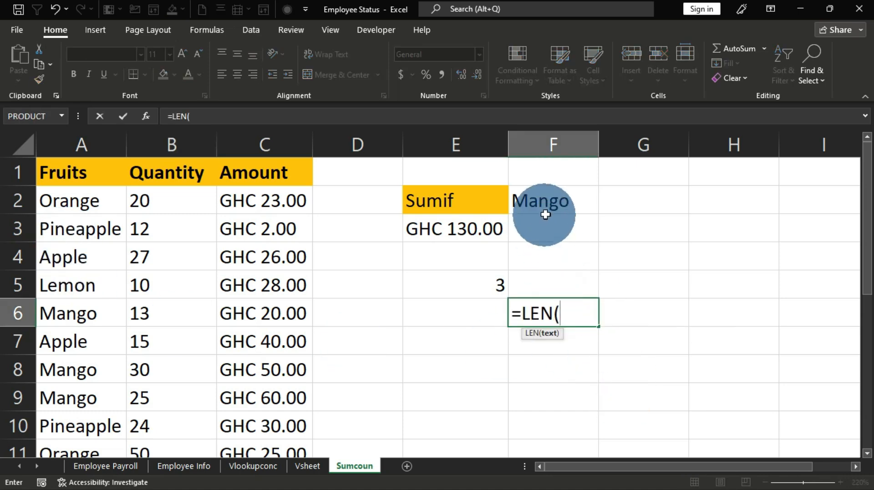
click(543, 202)
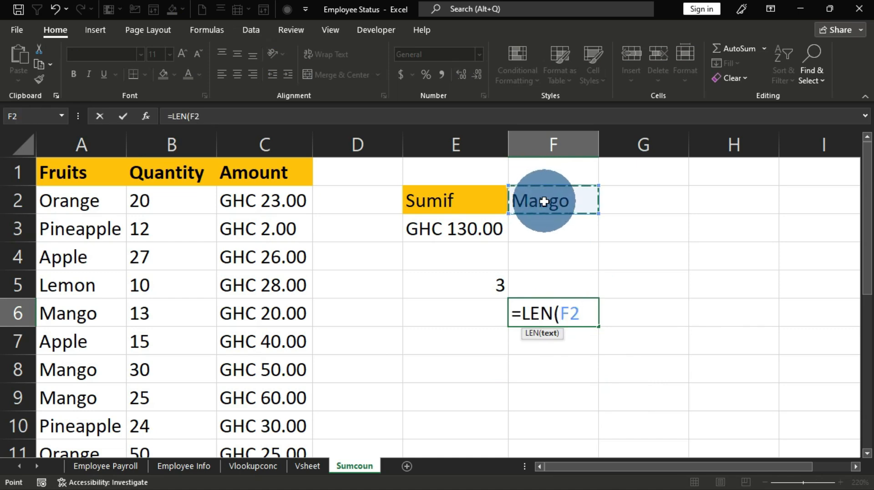
key(Return)
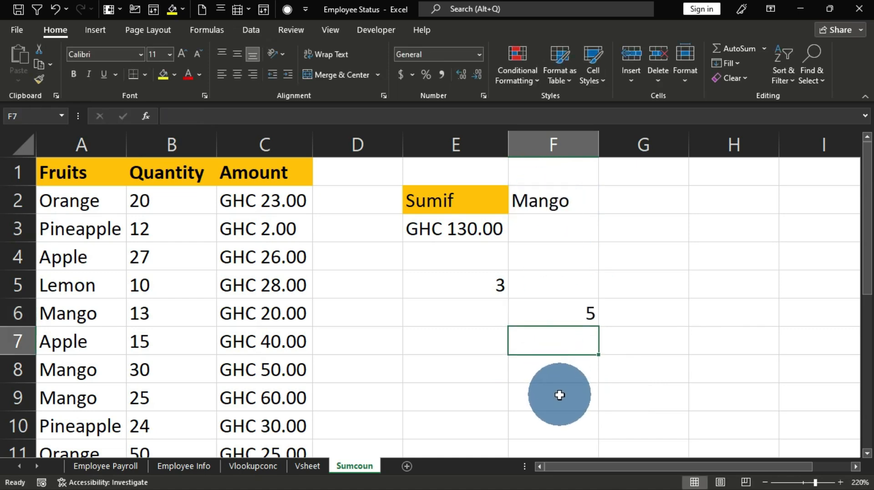
click(557, 314)
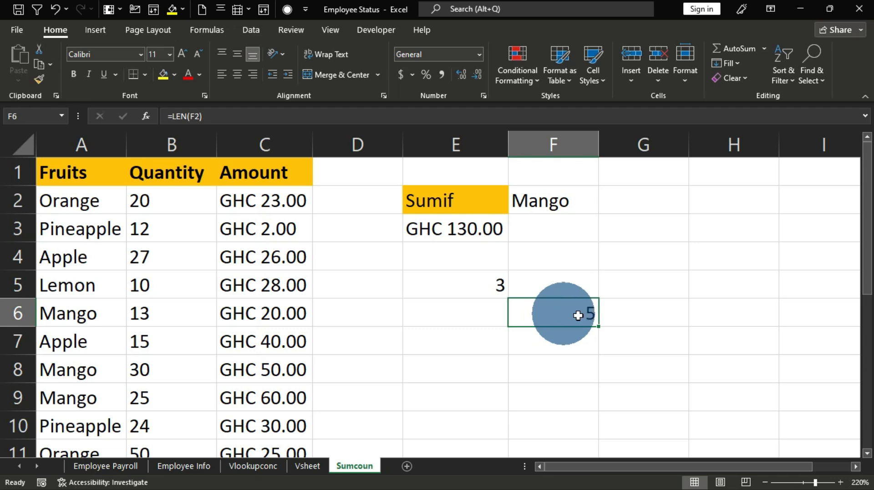
Change the fruit in F2 to Lemon and after that to Pineapple, and check the LEN formula in F6
click(547, 206)
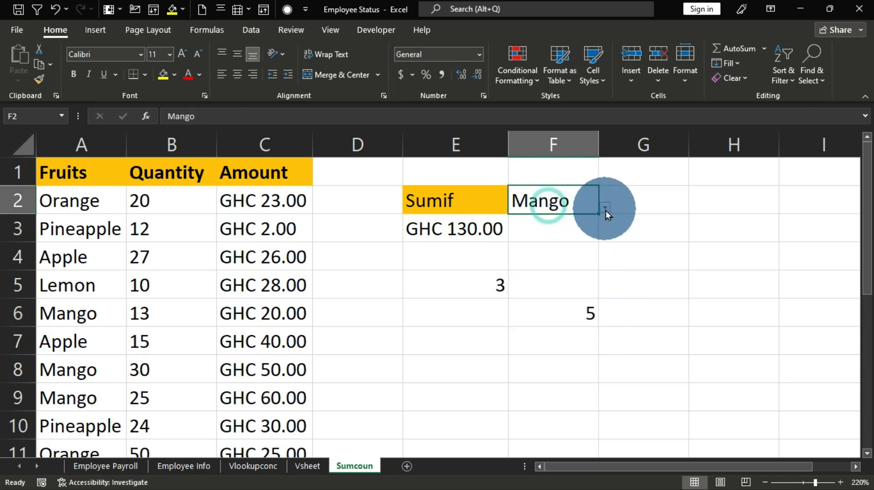
click(604, 209)
click(509, 246)
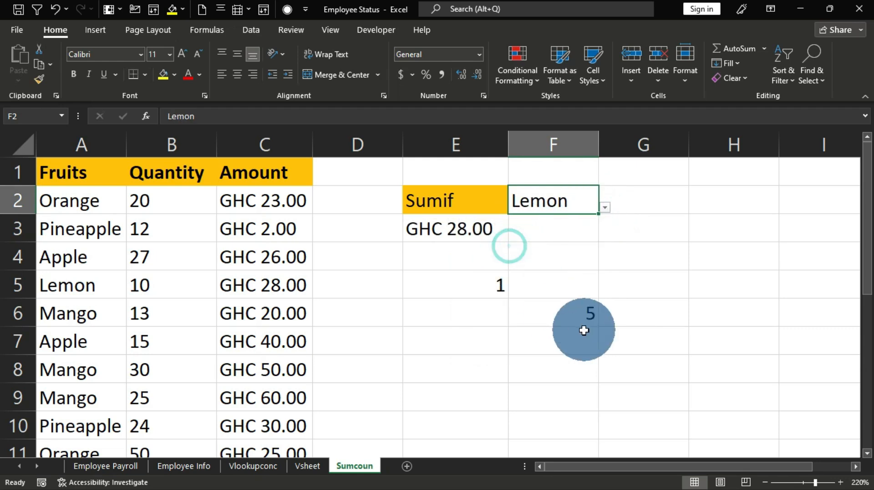
click(604, 207)
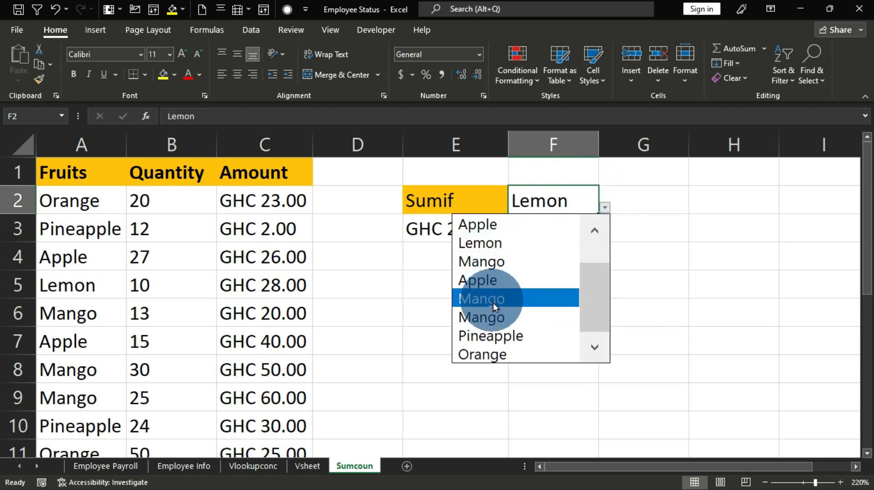
click(501, 336)
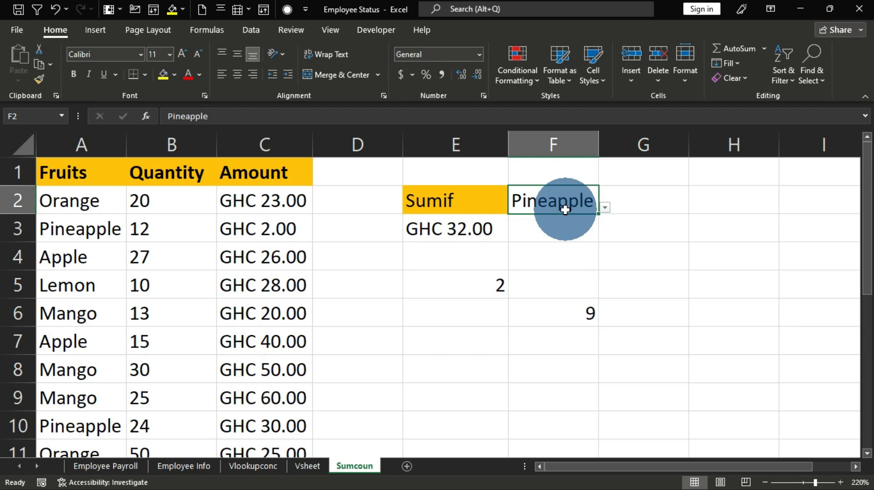
click(572, 313)
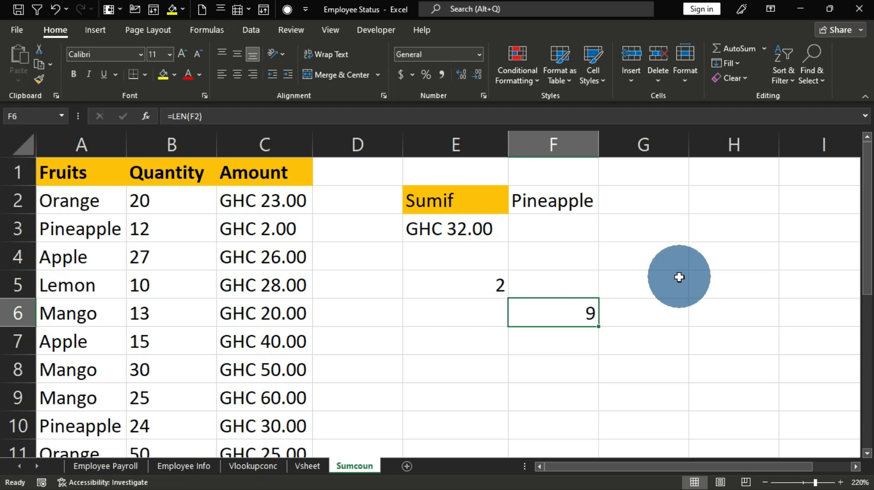
Enter =TODAY() in F7 to return the current date, and review the formula
click(532, 341)
text(=TODAY)
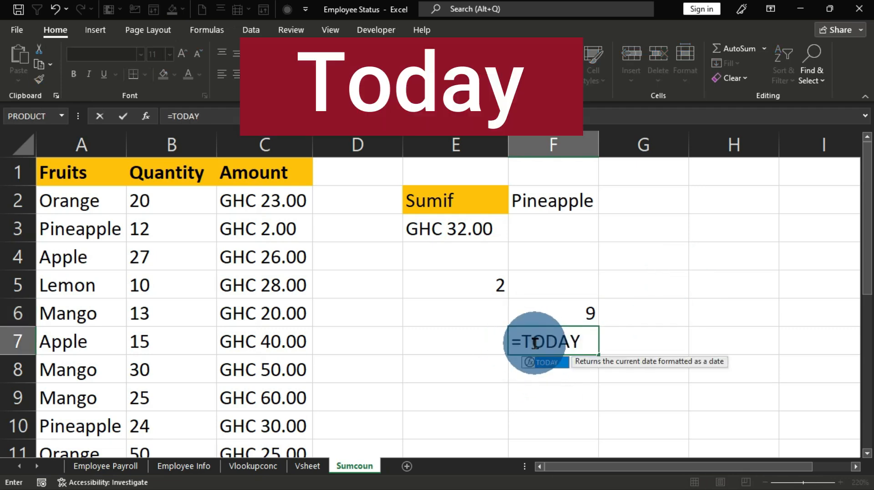
text(()
key(Return)
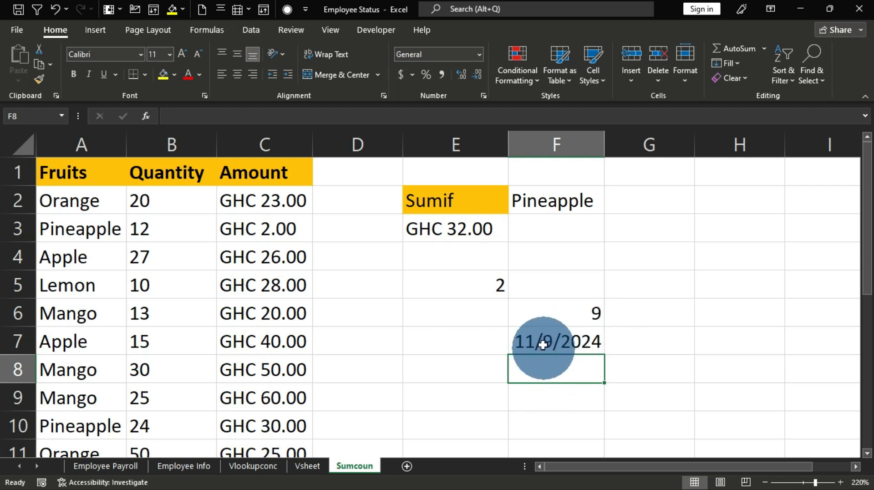
click(580, 347)
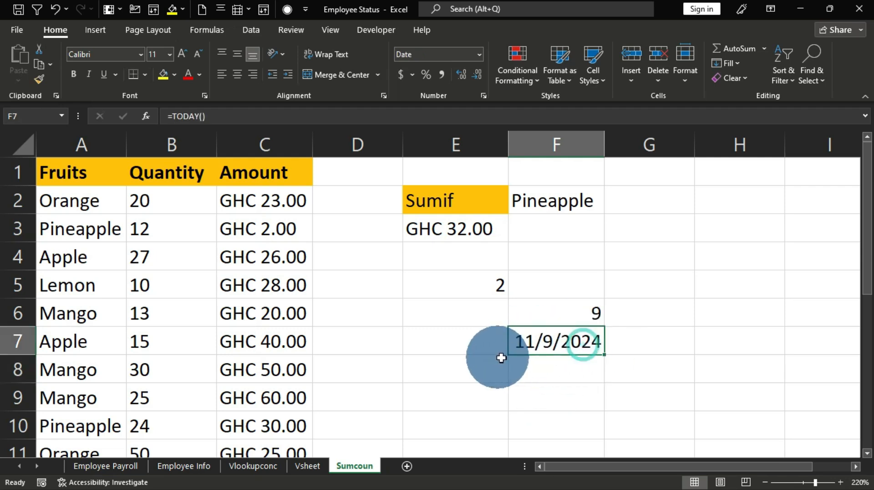
Enter the NOW function in F8 for the current date and time, and recalculate the sheet
click(558, 375)
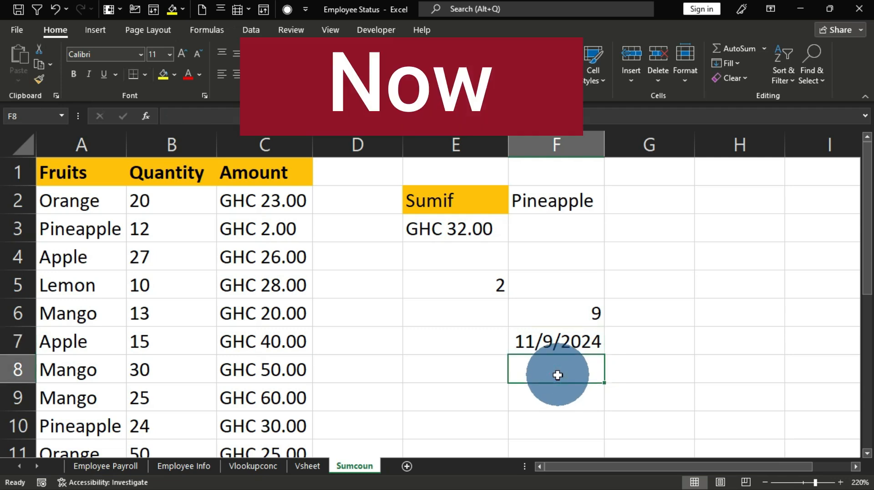
text(=NOW)
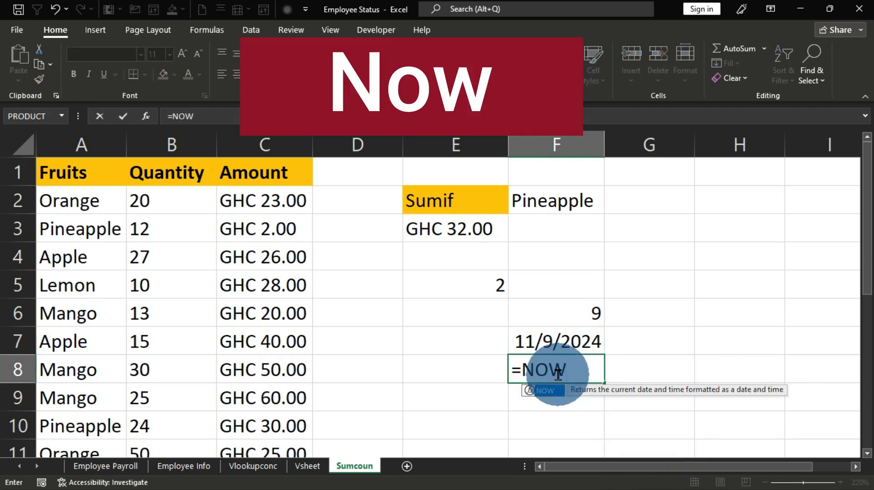
key(Return)
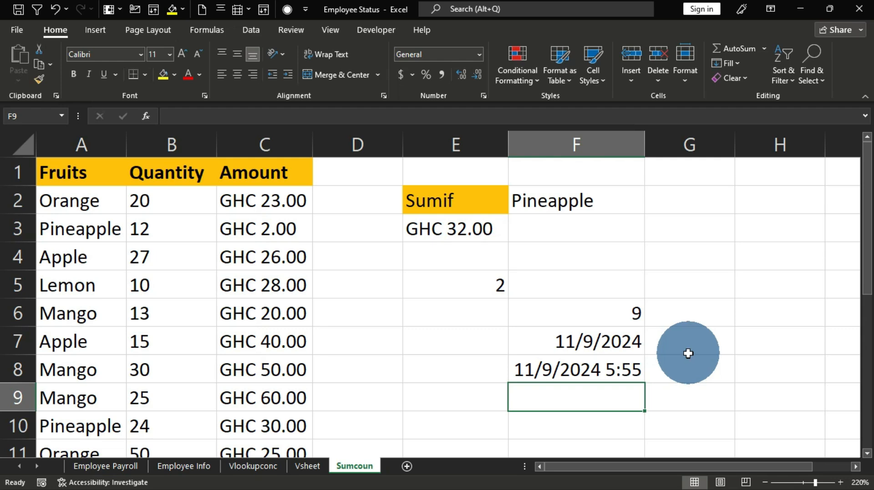
key(F9)
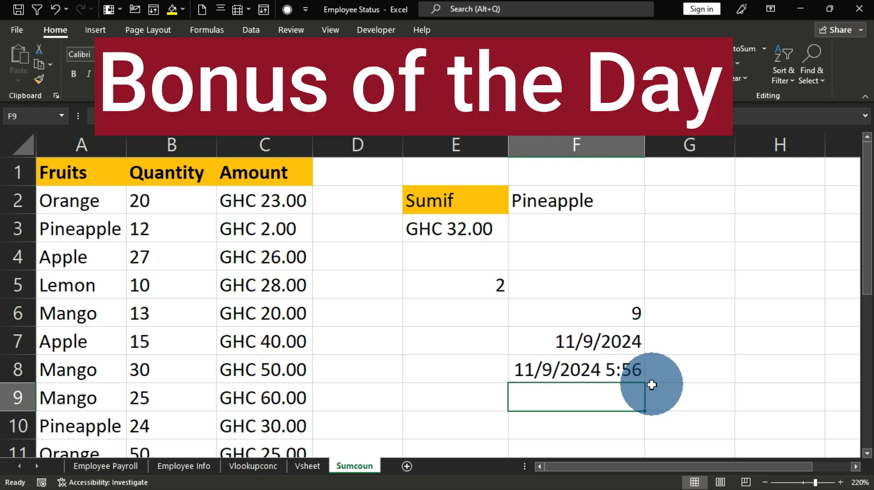
Look through the names on the Employee Info sheet and insert a blank column before Phone Number
click(184, 466)
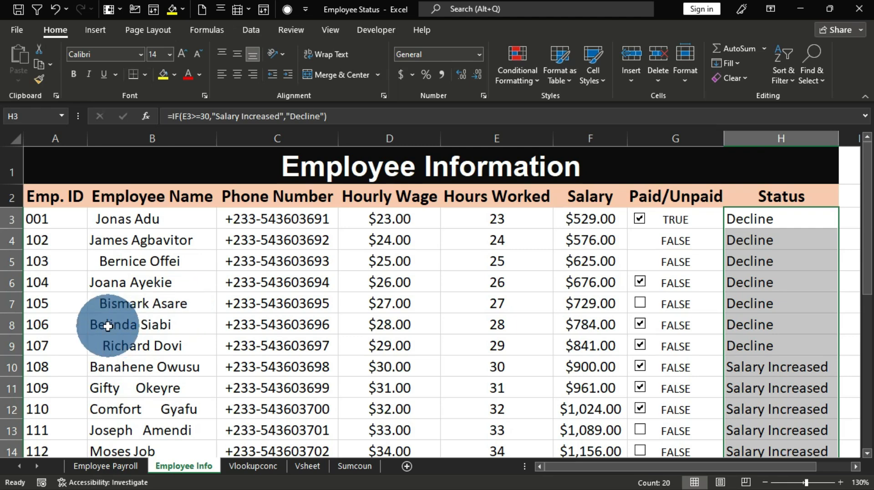
scroll(108, 325, down, 2)
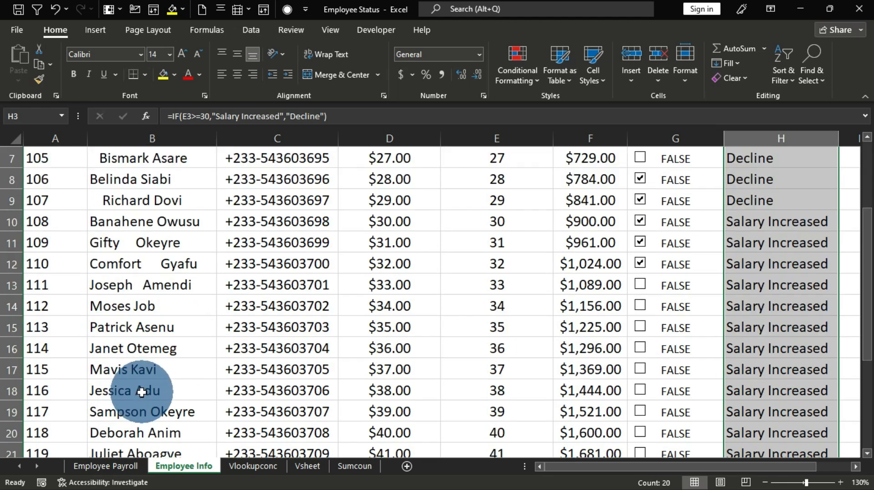
scroll(142, 369, down, 3)
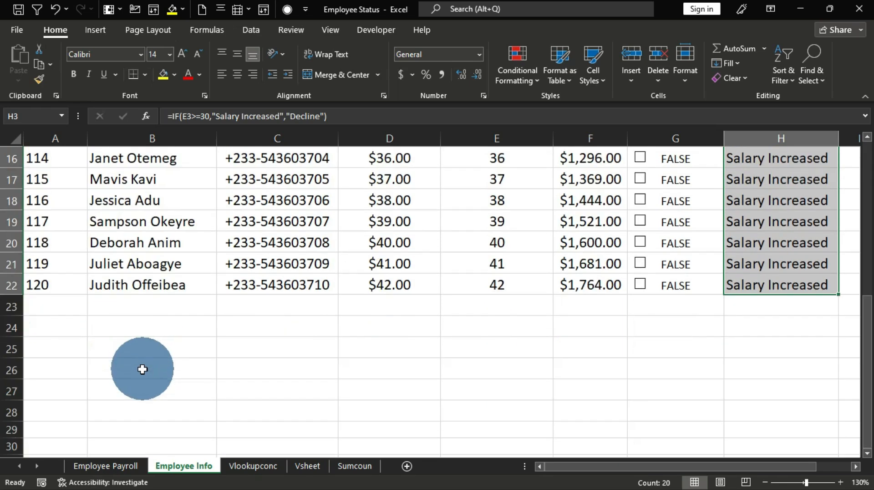
scroll(142, 369, up, 5)
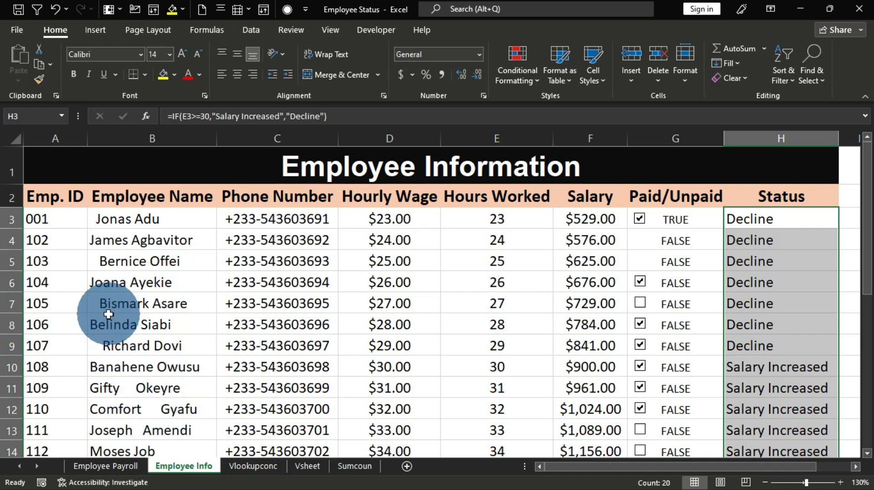
click(210, 138)
click(254, 323)
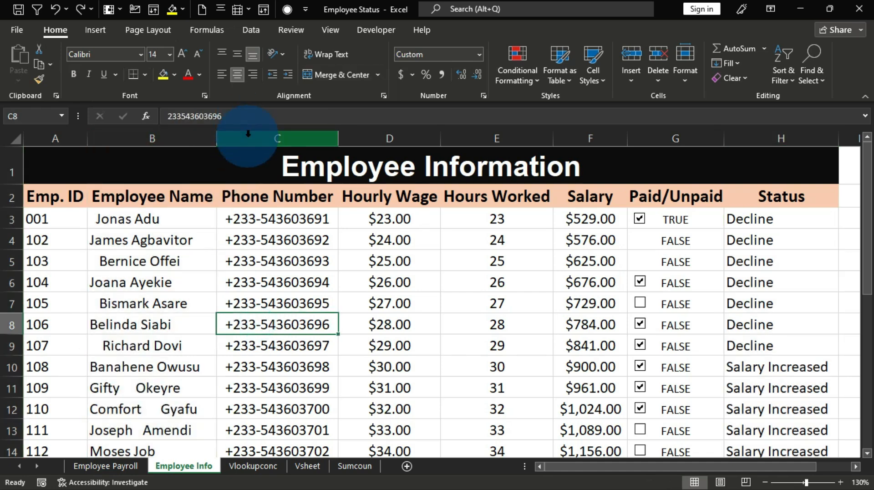
click(248, 136)
right_click(248, 135)
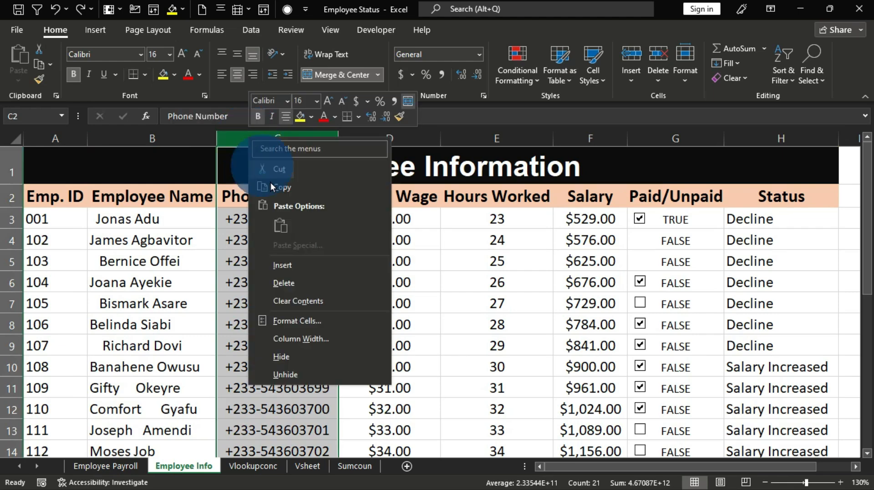
click(289, 266)
Enter =TRIM(B3) in C3 and fill it down the new column for all employee names
click(281, 219)
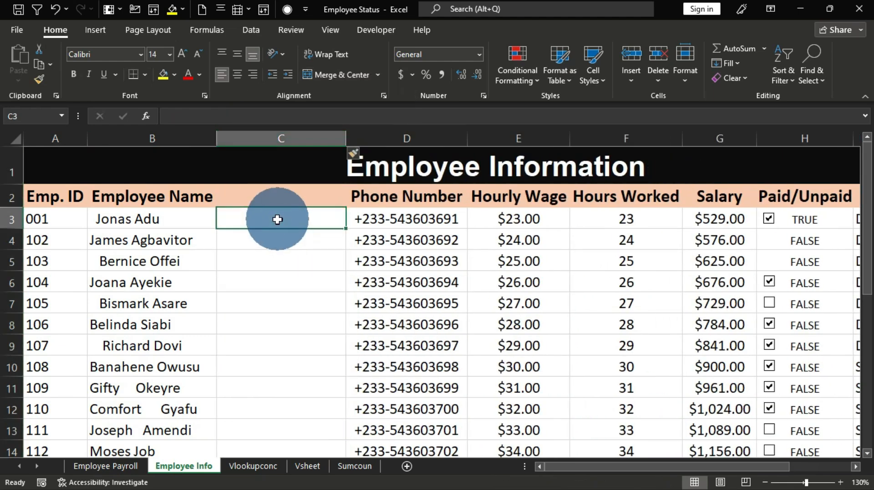
text(=)
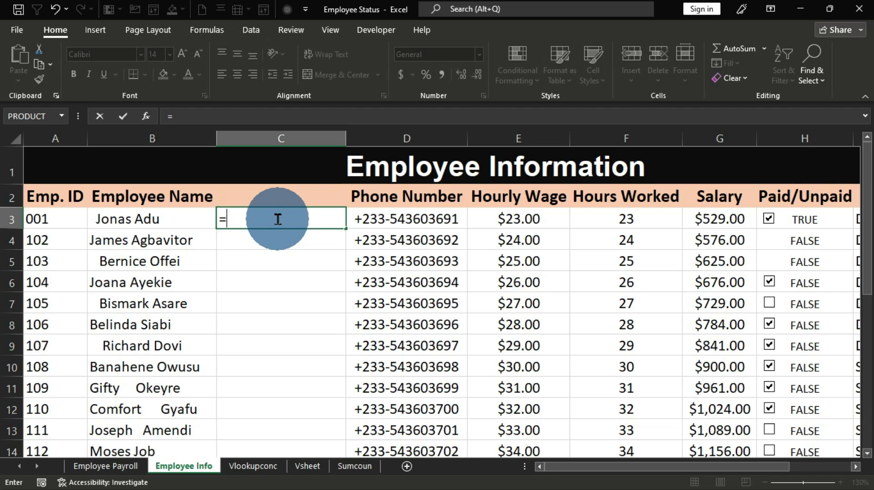
text(TRIM)
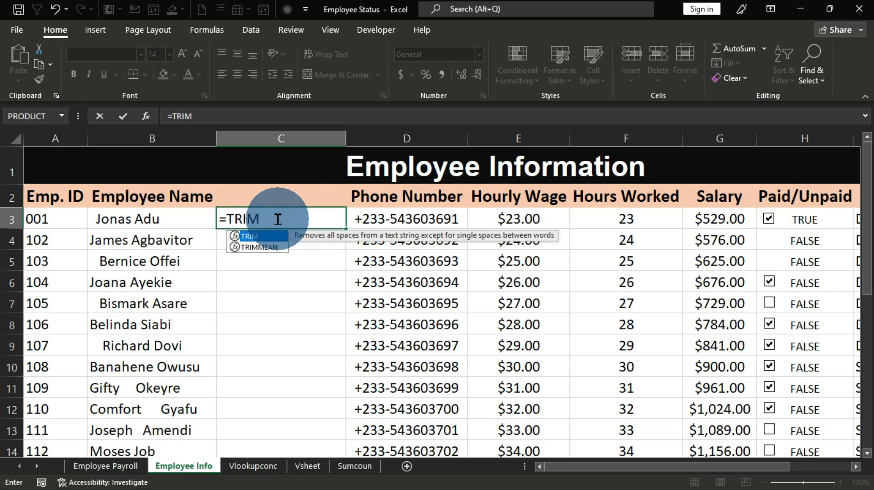
text((B3))
key(ctrl+Return)
double_click(344, 228)
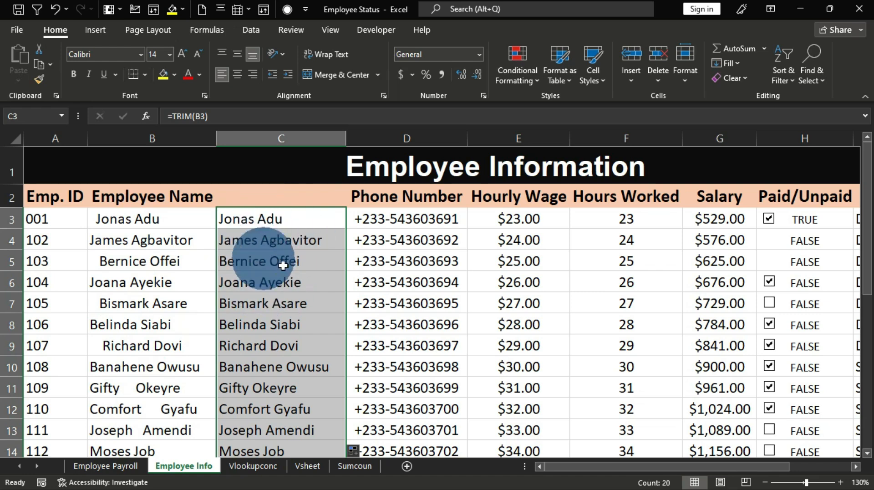
Copy the trimmed names in column C and paste them back in place as values only
right_click(233, 244)
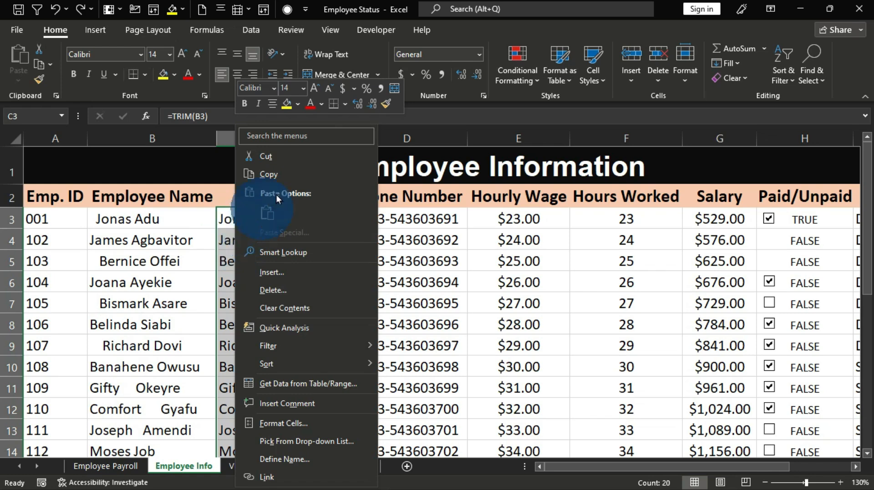
click(268, 175)
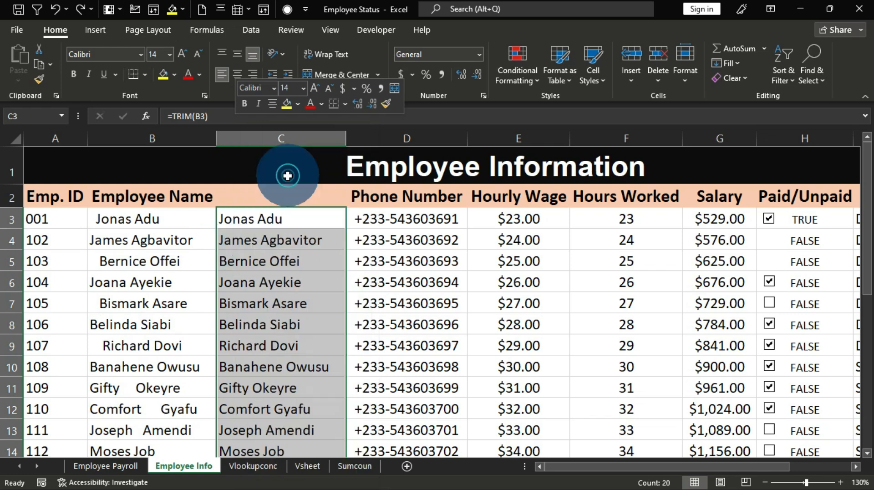
right_click(265, 219)
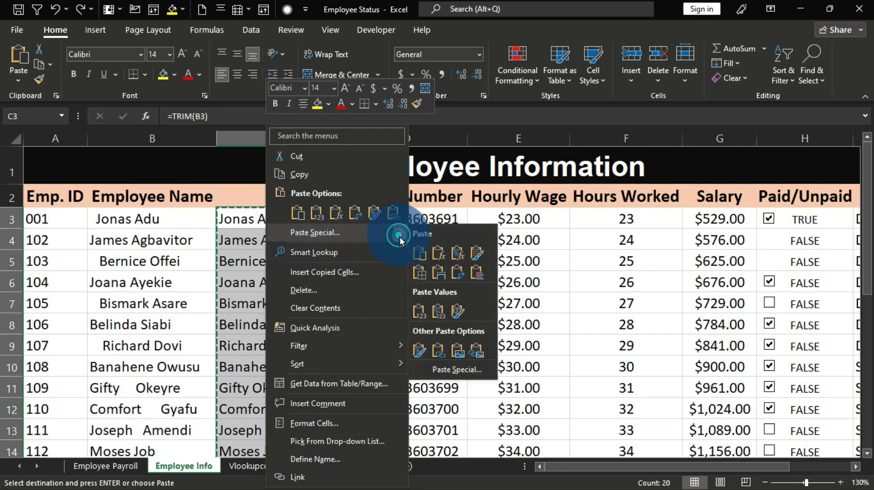
mouse_move(402, 237)
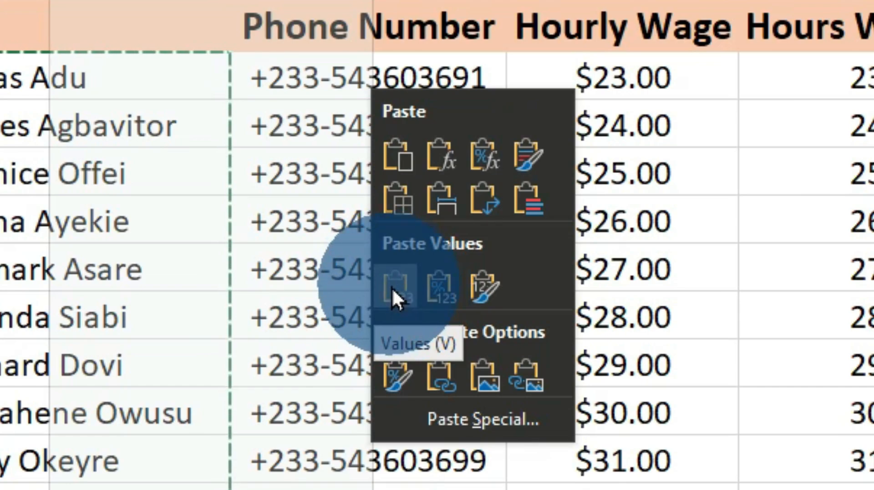
click(391, 286)
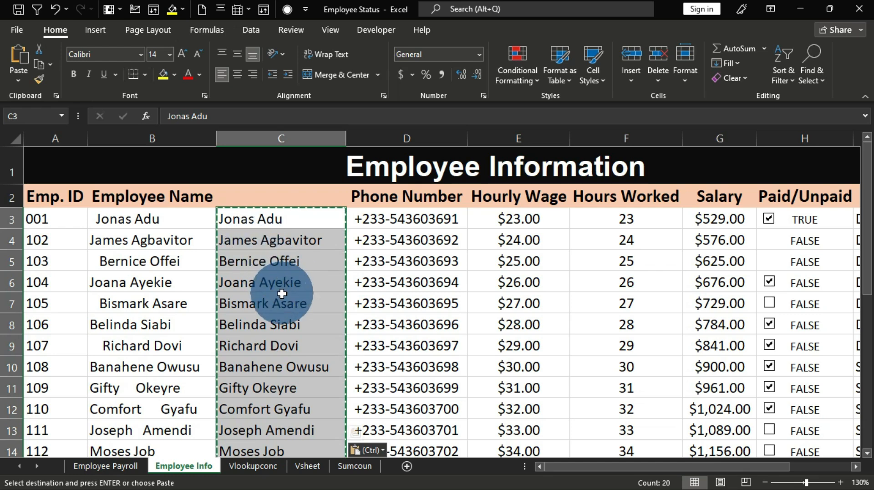
key(Escape)
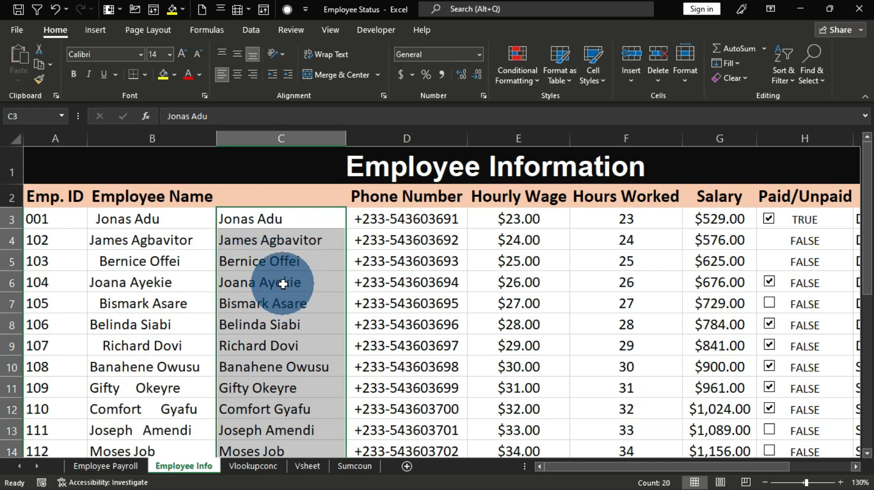
Move the trimmed names from column C onto the original Employee Name entries in column B, starting at B3
drag(218, 243, 177, 245)
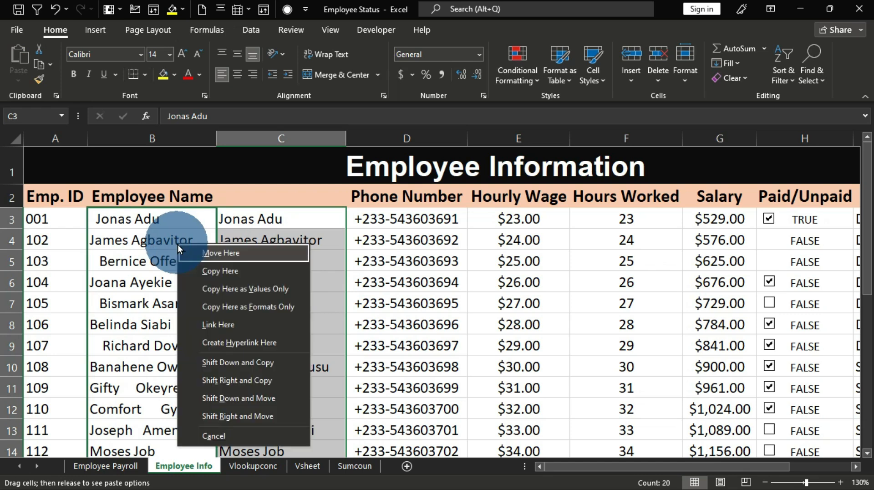
click(232, 254)
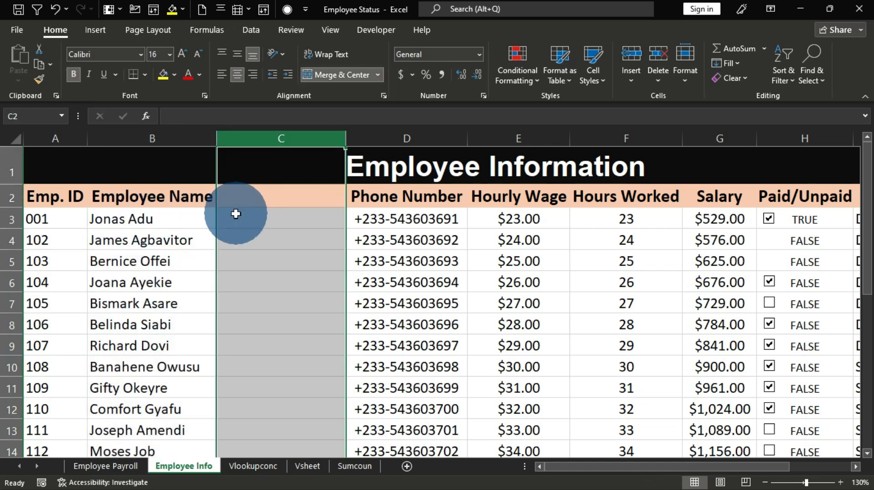
click(148, 222)
Delete the empty helper column C between Employee Name and Phone Number
click(272, 139)
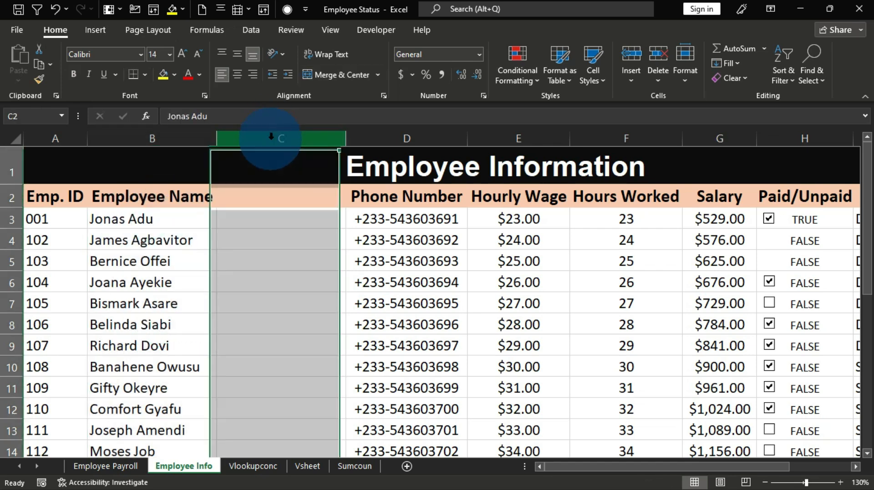
right_click(271, 142)
click(319, 286)
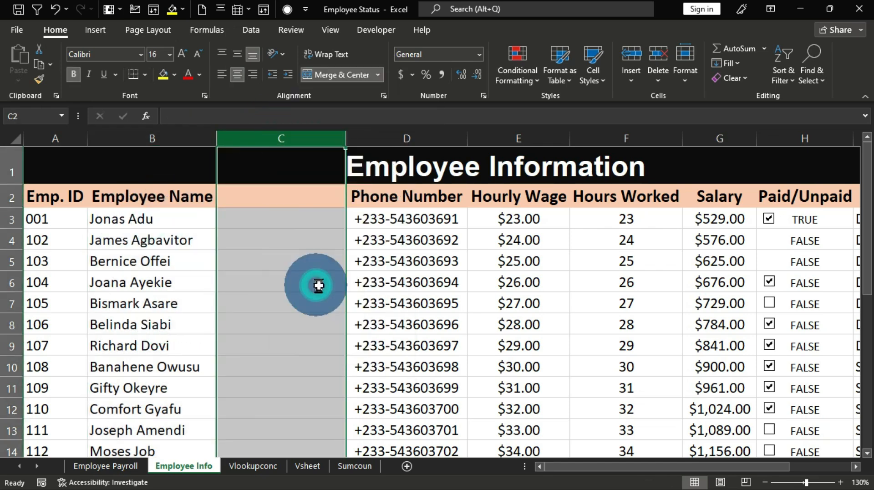